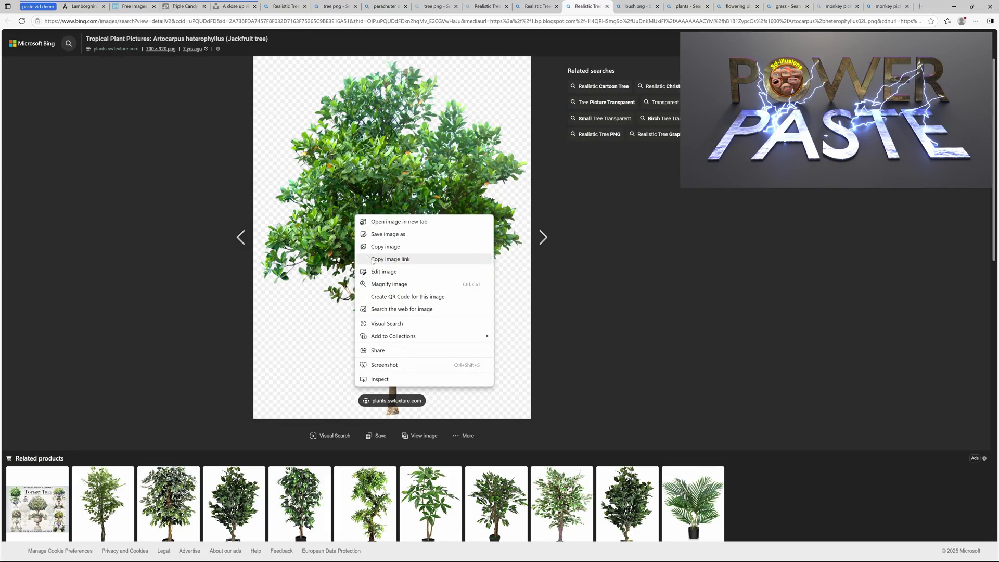
Step: Copy the tree image from the browser to the clipboard
{"action": "left_click", "coordinate": [388, 246]}
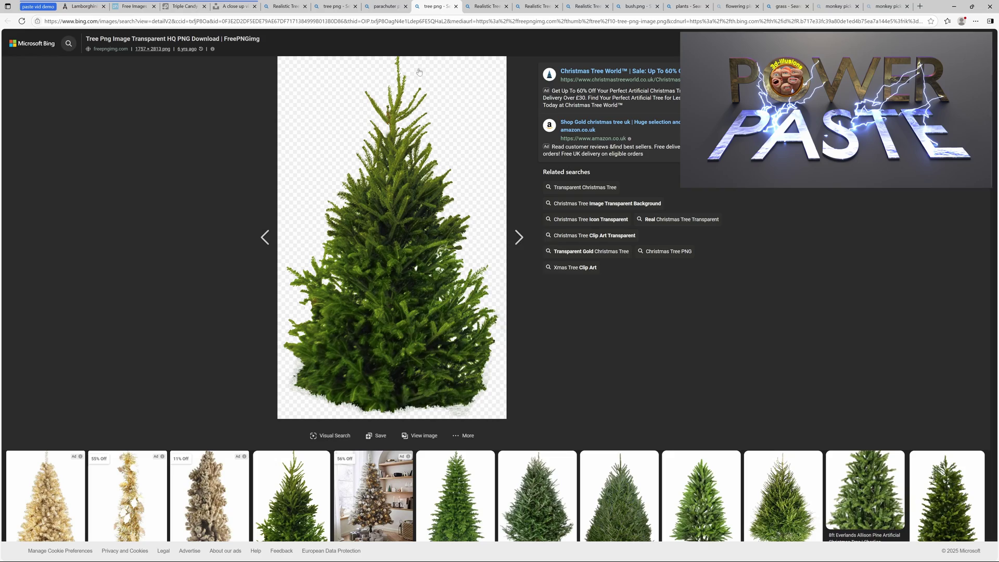
{"action": "right_click", "coordinate": [413, 233]}
{"action": "left_click", "coordinate": [452, 264]}
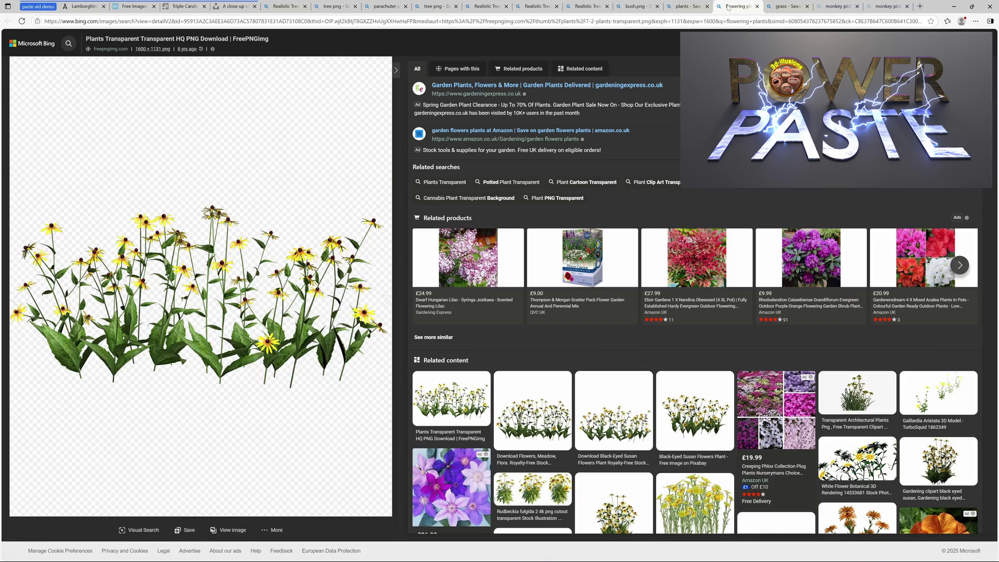
Step: Copy the flower image to the clipboard and view the flowered hillside
{"action": "right_click", "coordinate": [254, 249]}
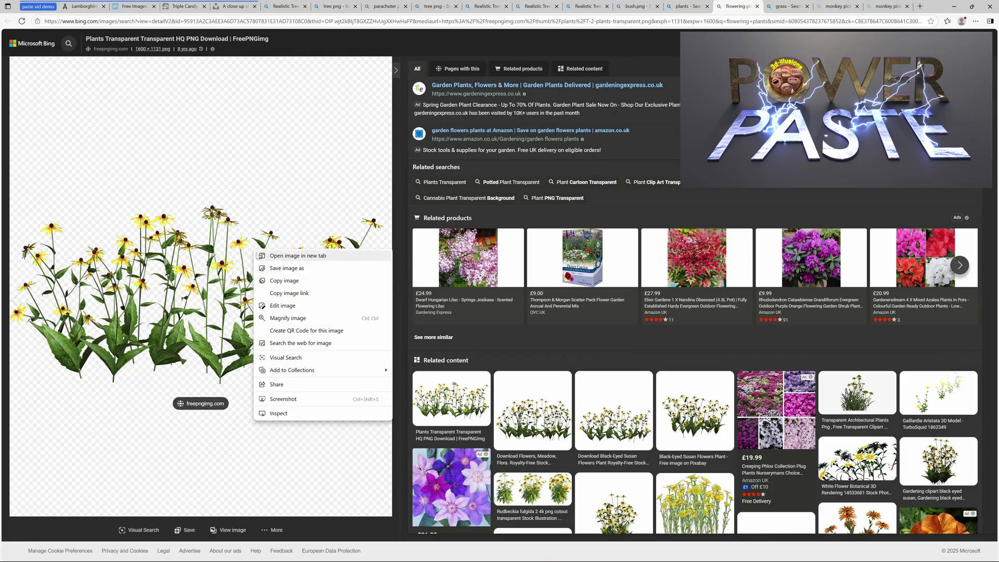
{"action": "left_click", "coordinate": [274, 276]}
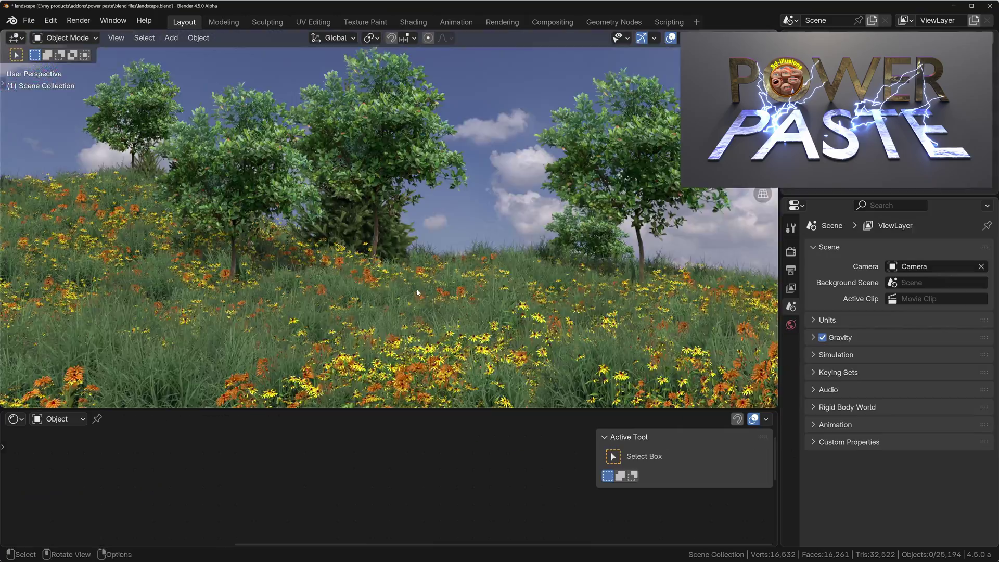
{"action": "middle_click_drag", "start_coordinate": [478, 299], "coordinate": [448, 294]}
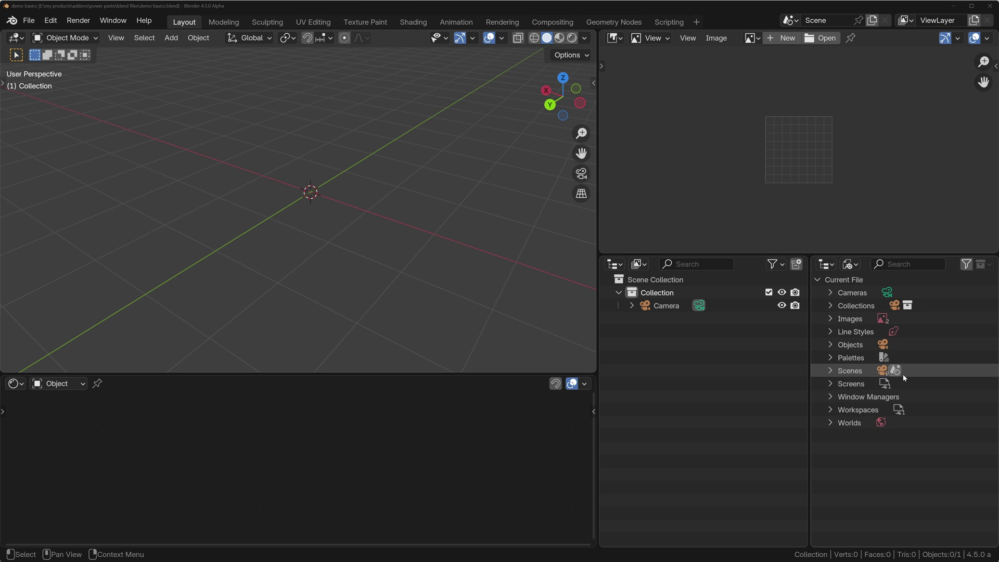
Step: Expand the file's Images list and paste the chimpanzee photo into the Image Editor as PowerPaster_203.png
{"action": "left_click", "coordinate": [876, 319]}
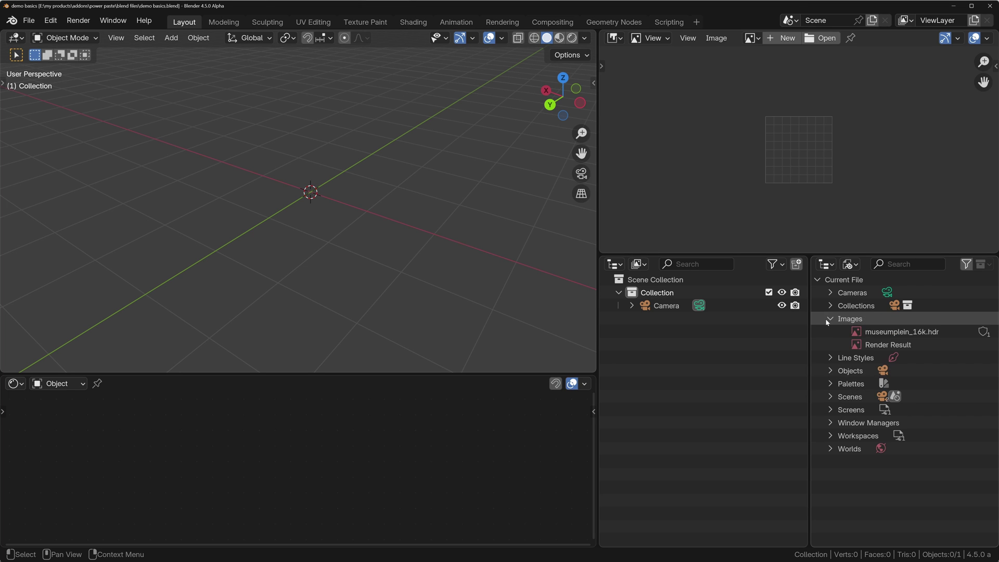
{"action": "key", "text": "ctrl+v"}
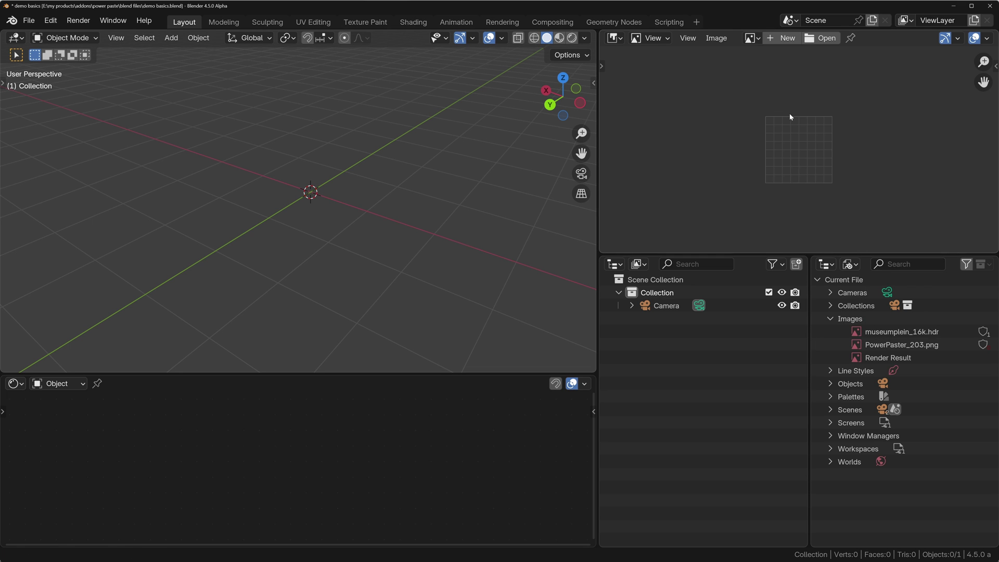
{"action": "key", "text": "ctrl+v"}
{"action": "scroll", "coordinate": [809, 145], "scroll_direction": "up", "scroll_amount": 1}
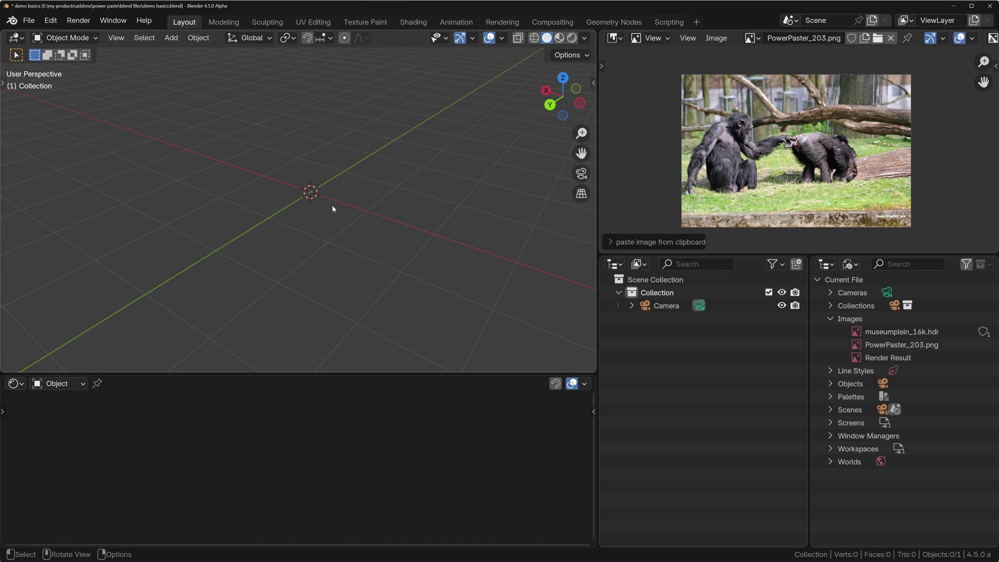
Step: Copy the parachute image from Bing and paste it as an image plane shown in Material Preview
{"action": "key", "text": "alt+Tab"}
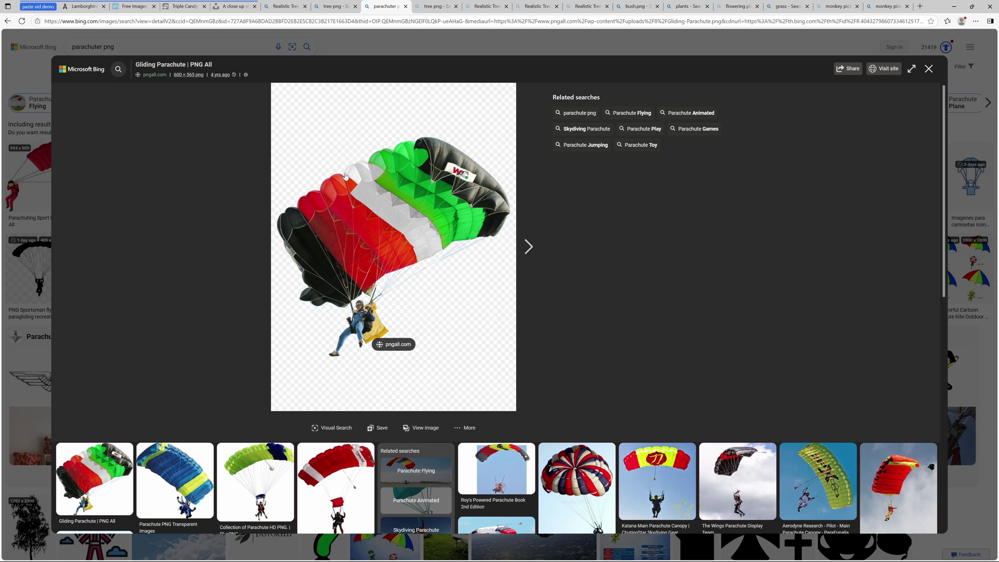
{"action": "right_click", "coordinate": [389, 215]}
{"action": "left_click", "coordinate": [417, 248]}
{"action": "key", "text": "alt+Tab"}
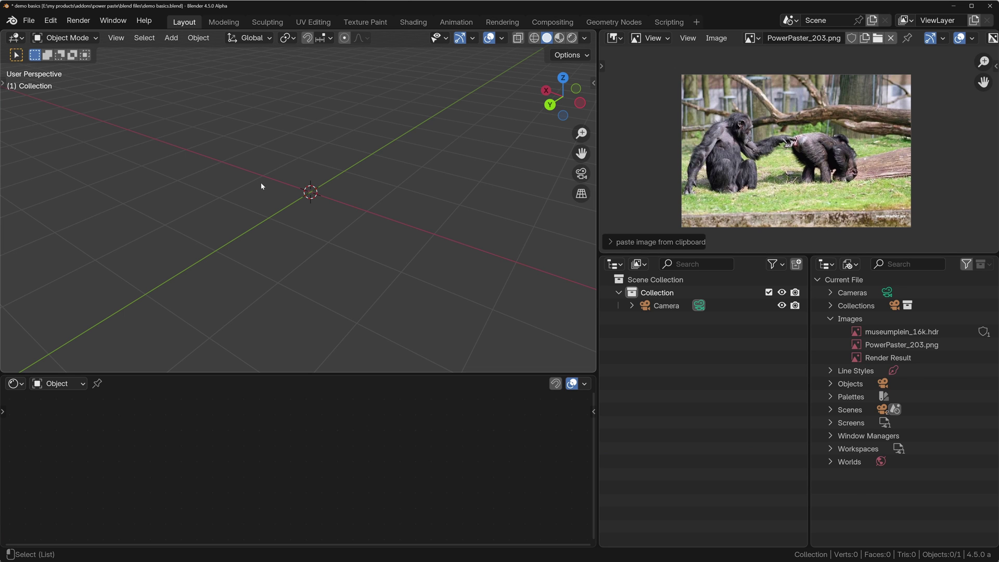
{"action": "key", "text": "ctrl+v"}
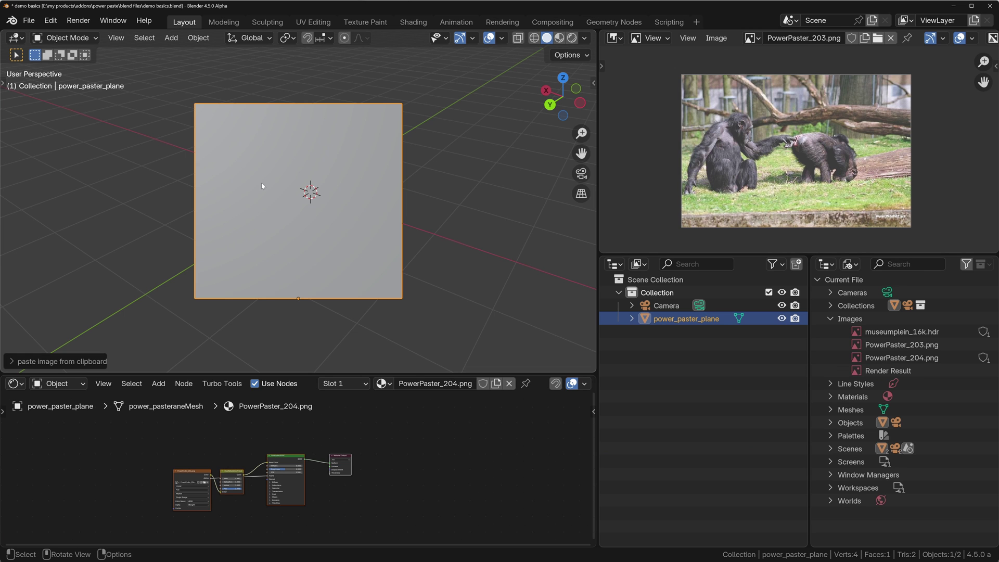
{"action": "left_click", "coordinate": [560, 38]}
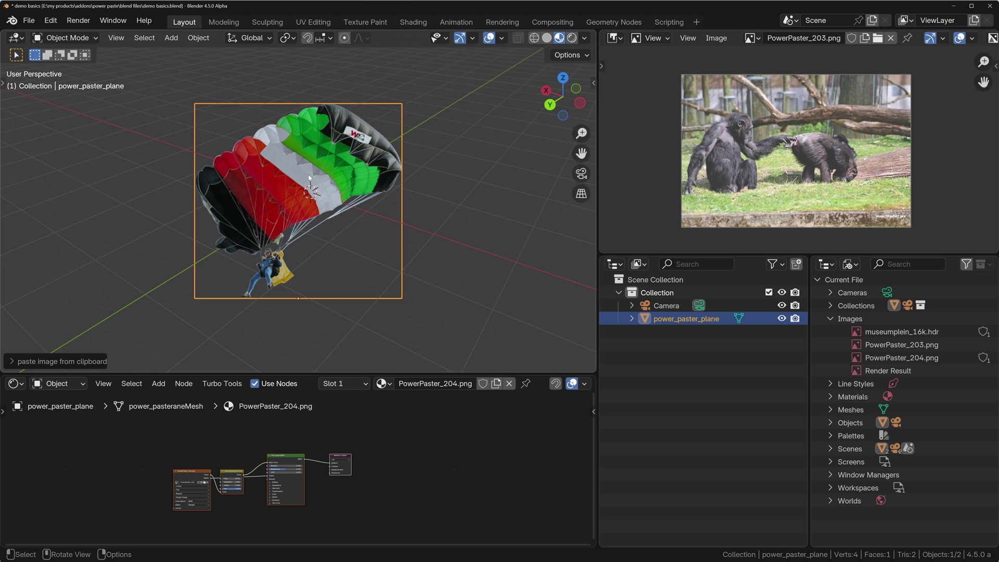
{"action": "middle_click_drag", "start_coordinate": [309, 178], "coordinate": [156, 219]}
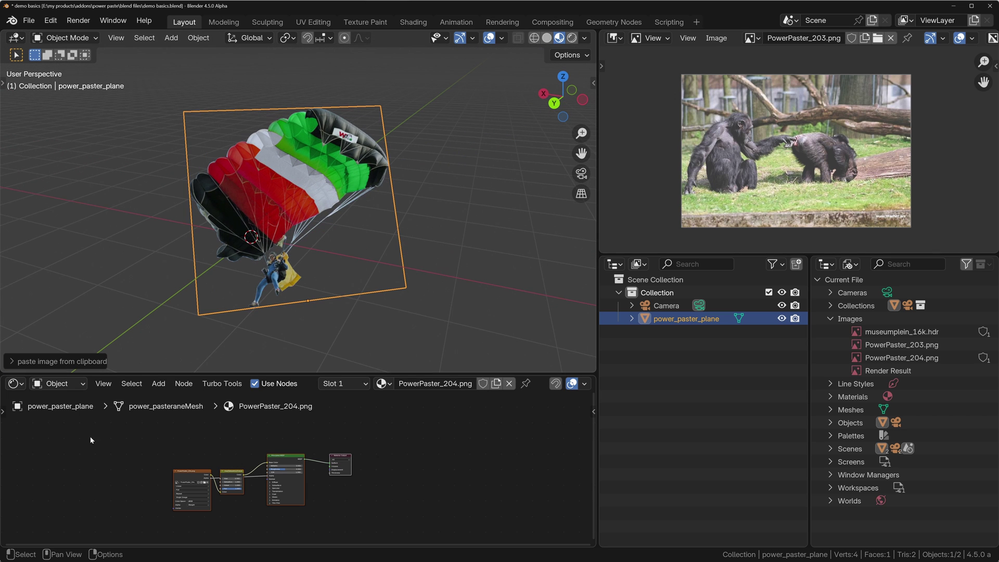
Step: Experiment with scale and the empty type in the paste options, keeping offset -2.00
{"action": "left_click", "coordinate": [19, 364]}
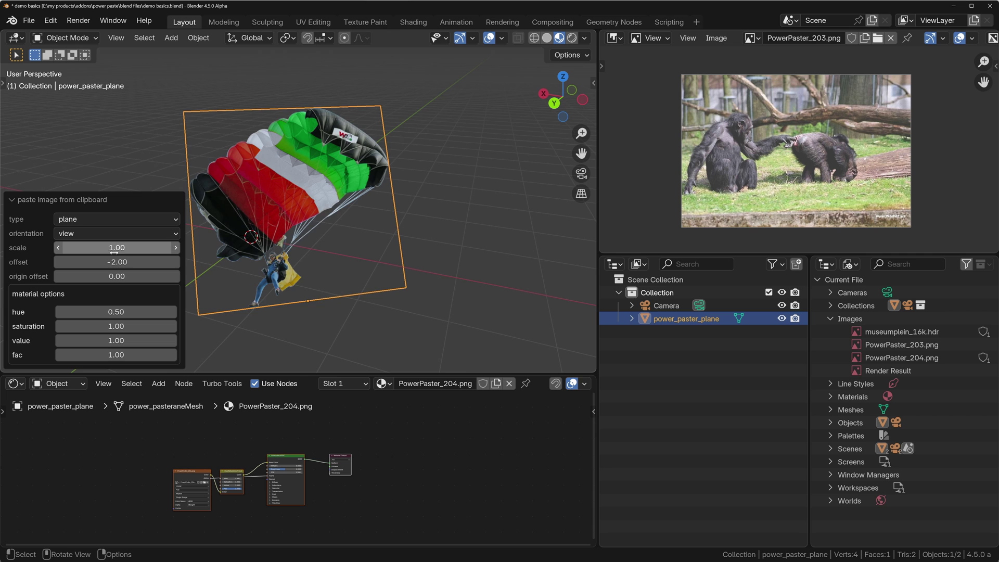
{"action": "left_click_drag", "start_coordinate": [116, 248], "coordinate": [127, 277]}
{"action": "key", "text": "Escape"}
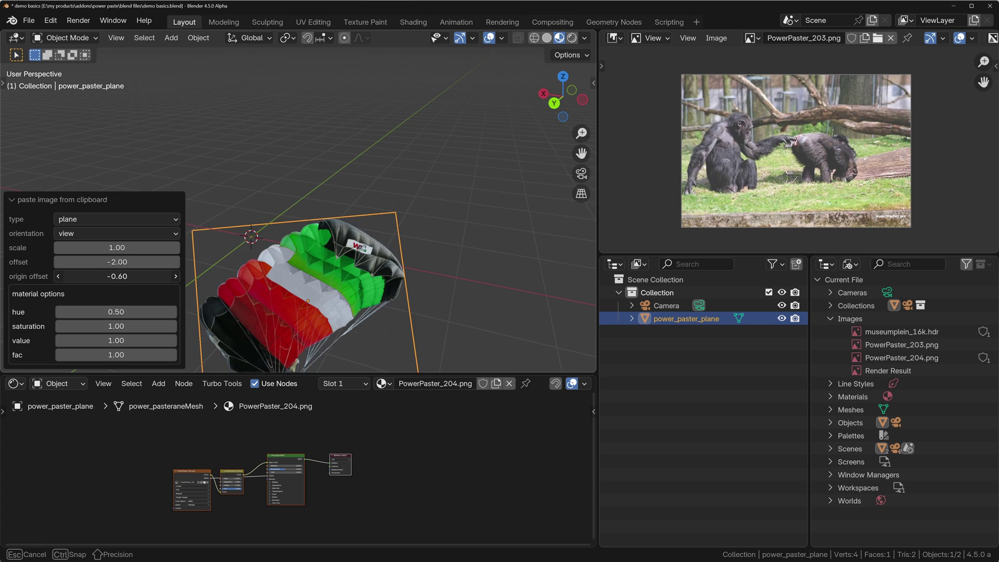
{"action": "key", "text": "Escape"}
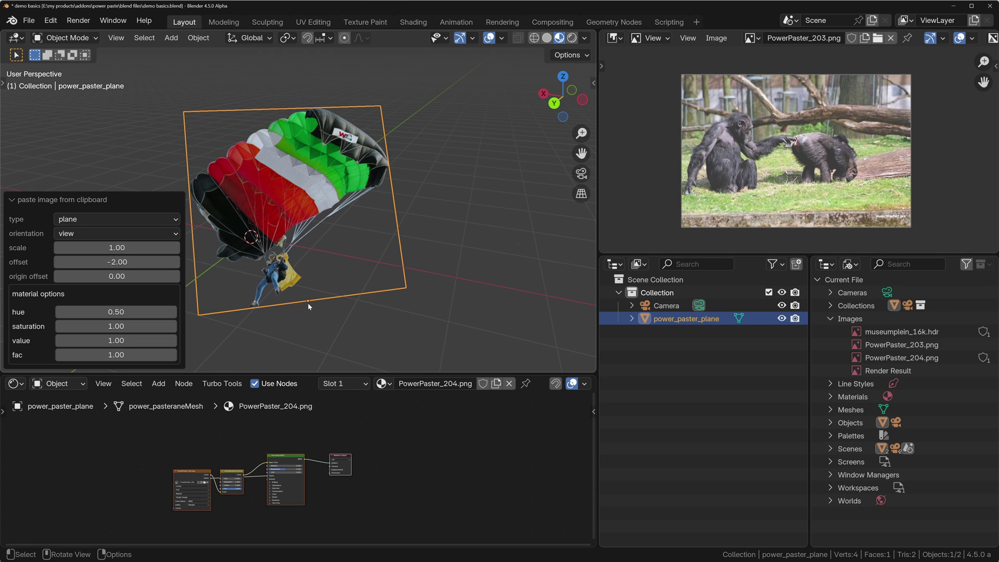
{"action": "middle_click_drag", "start_coordinate": [307, 302], "coordinate": [359, 297], "text": "shift"}
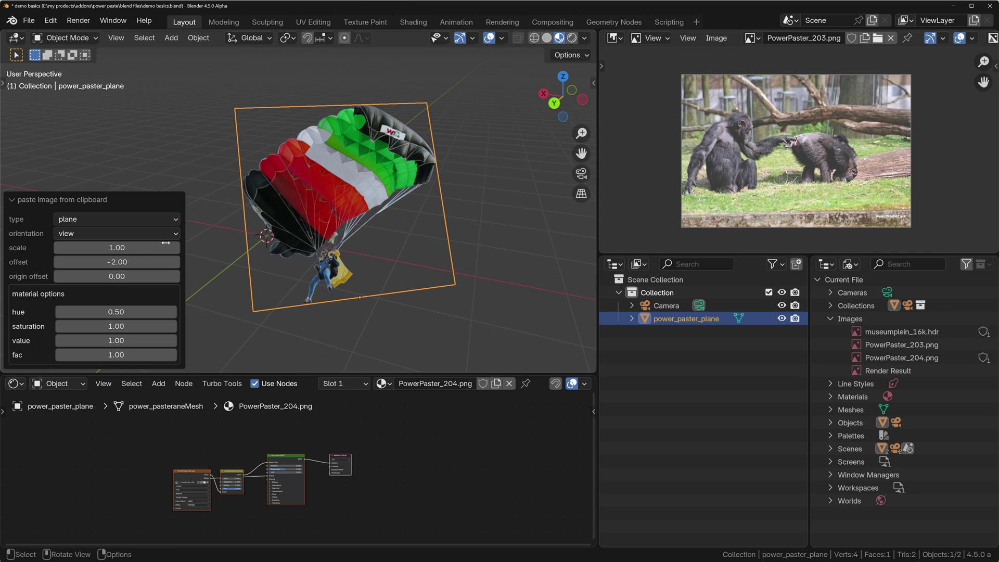
{"action": "left_click", "coordinate": [94, 218]}
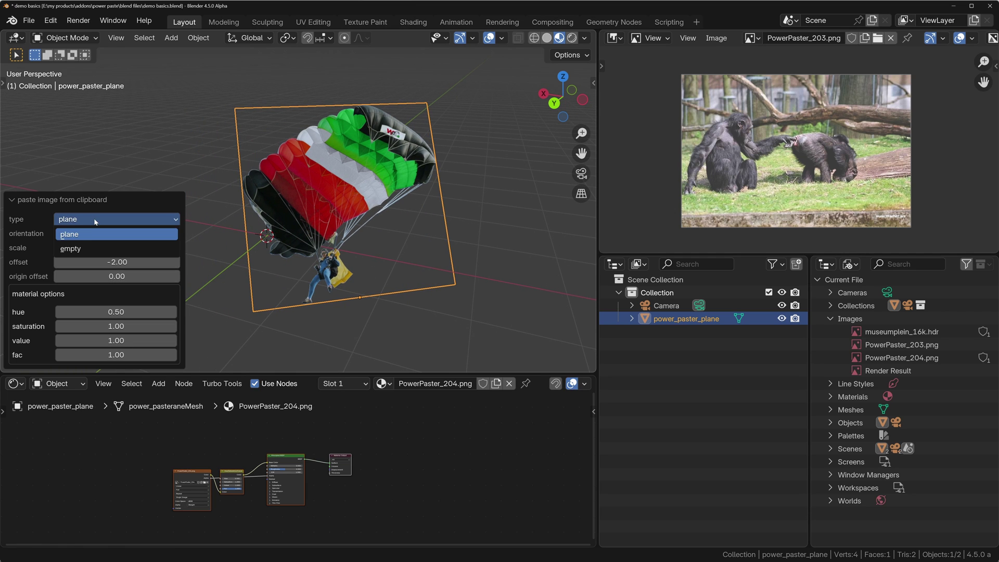
{"action": "left_click", "coordinate": [74, 249]}
{"action": "middle_click_drag", "start_coordinate": [215, 223], "coordinate": [375, 203]}
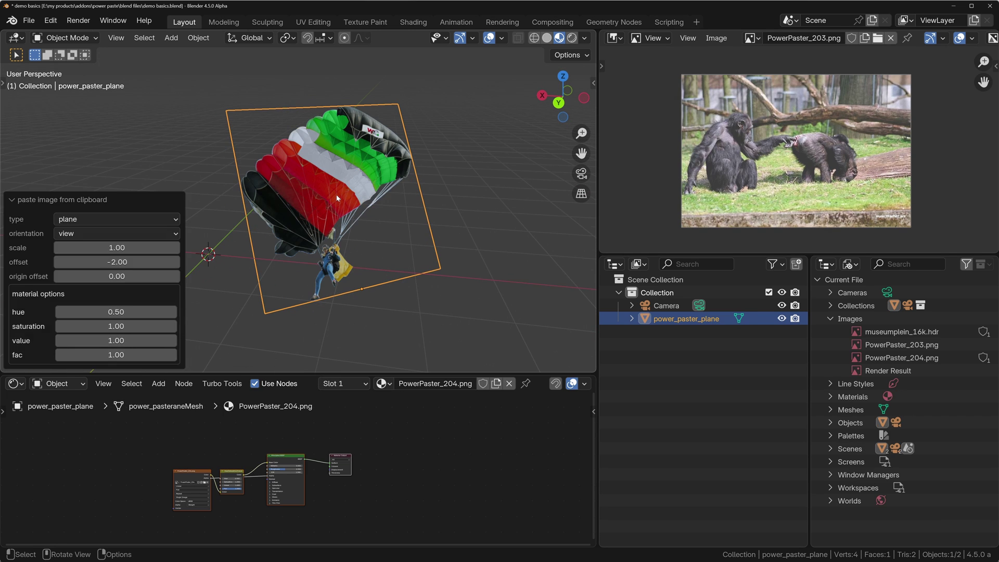
Step: Delete the parachute plane and paste a snip of the car's side view as a plane
{"action": "key", "text": "x"}
{"action": "left_click", "coordinate": [338, 198]}
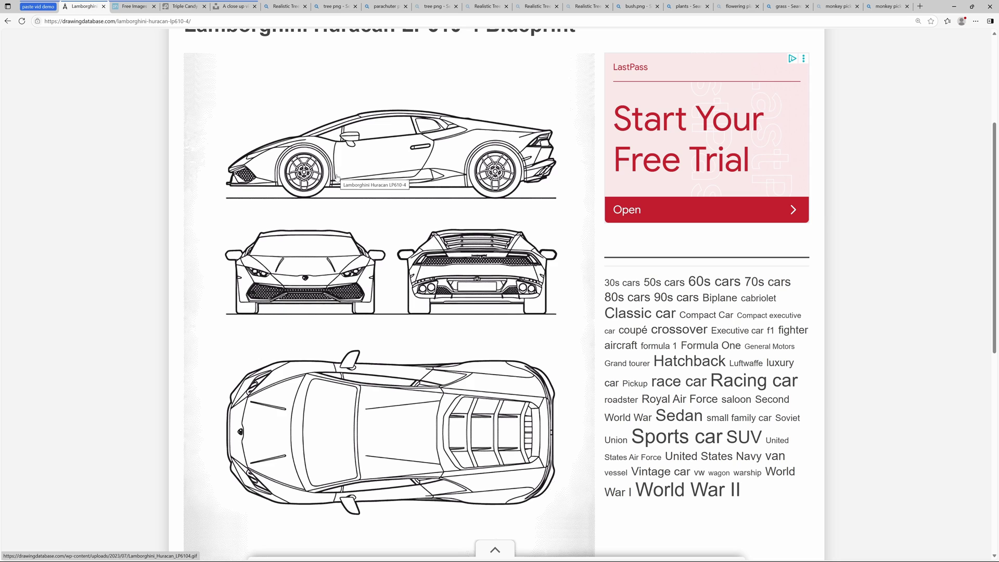
{"action": "key", "text": "super+shift+s"}
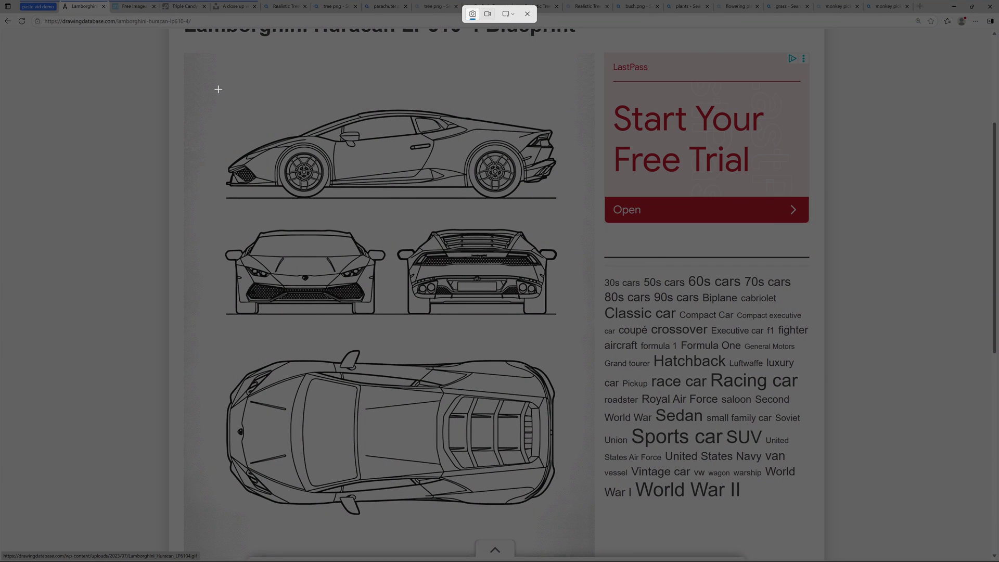
{"action": "left_click_drag", "start_coordinate": [225, 91], "coordinate": [567, 203]}
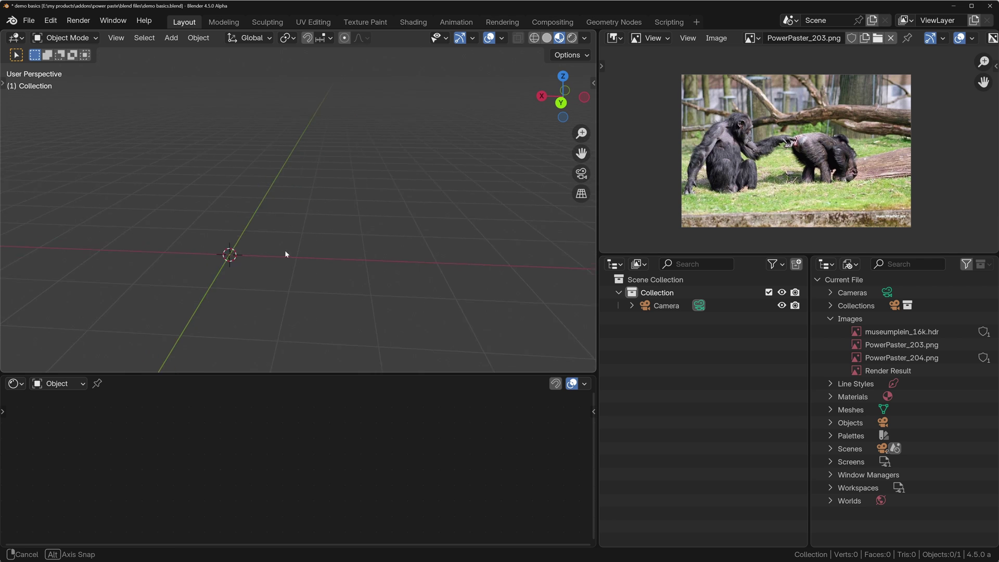
{"action": "key", "text": "ctrl+v"}
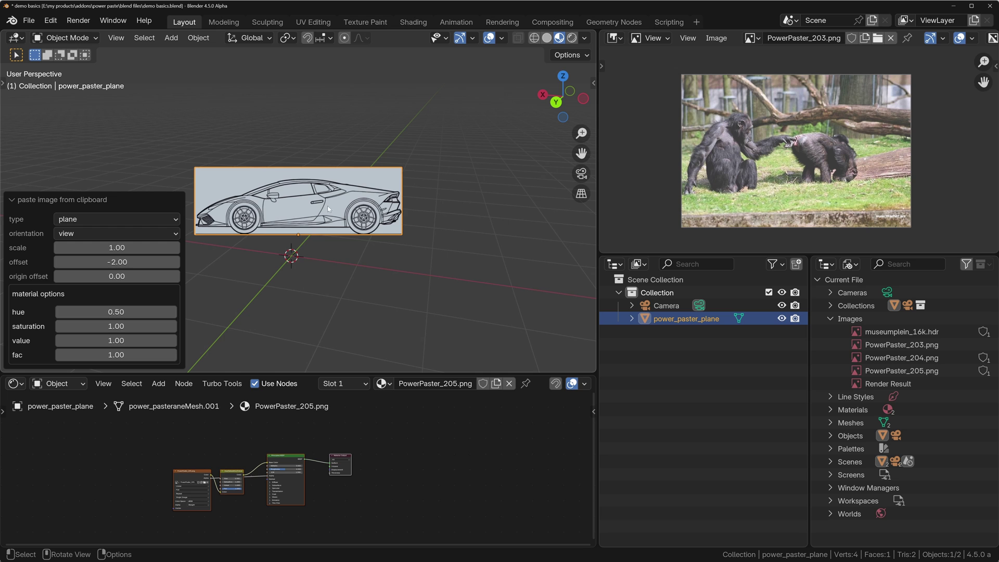
{"action": "middle_click_drag", "start_coordinate": [308, 204], "coordinate": [450, 185]}
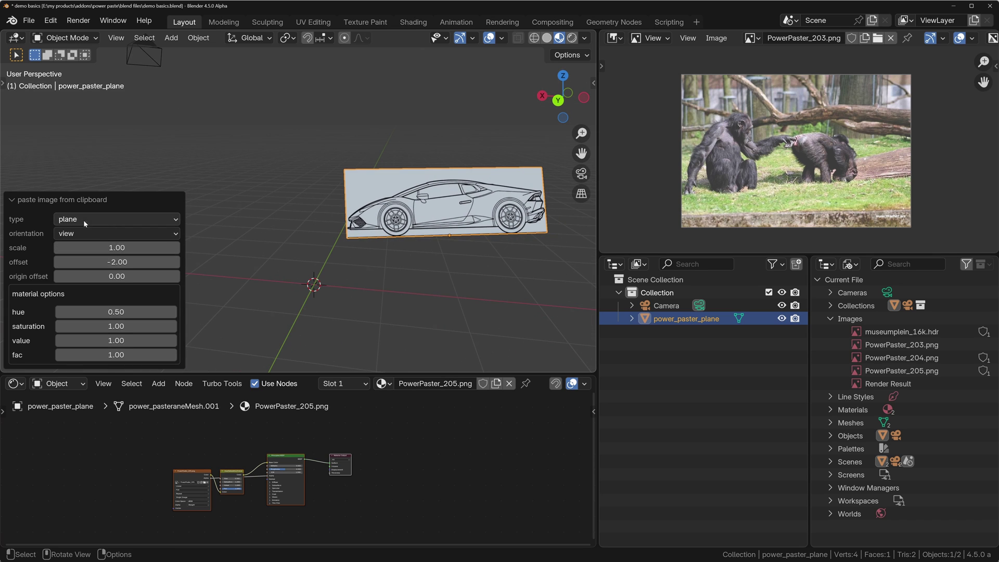
Step: Orient the car plane to the 3D cursor and set its scale to 2.2
{"action": "left_click", "coordinate": [101, 233]}
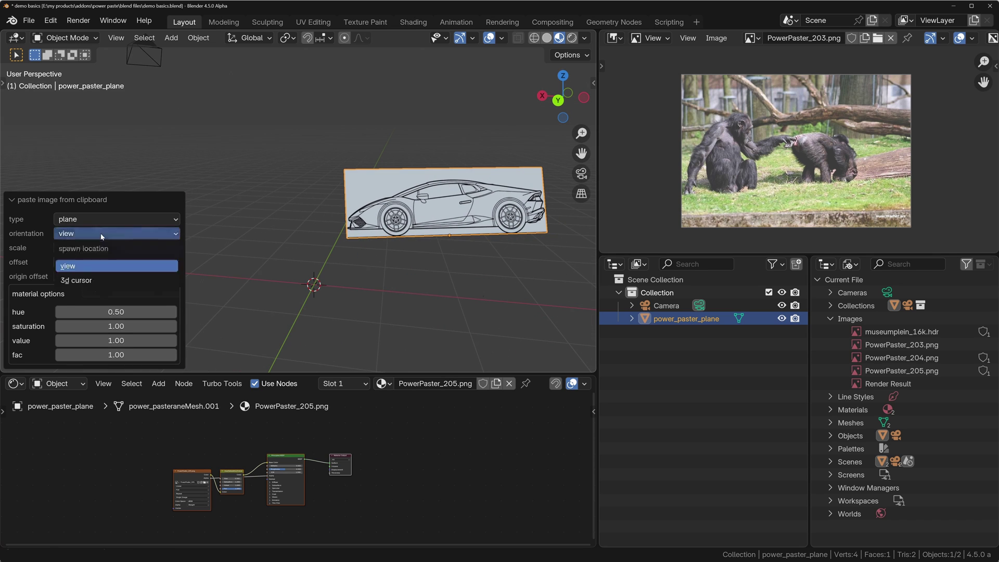
{"action": "left_click", "coordinate": [76, 280]}
{"action": "middle_click_drag", "start_coordinate": [312, 249], "coordinate": [334, 164]}
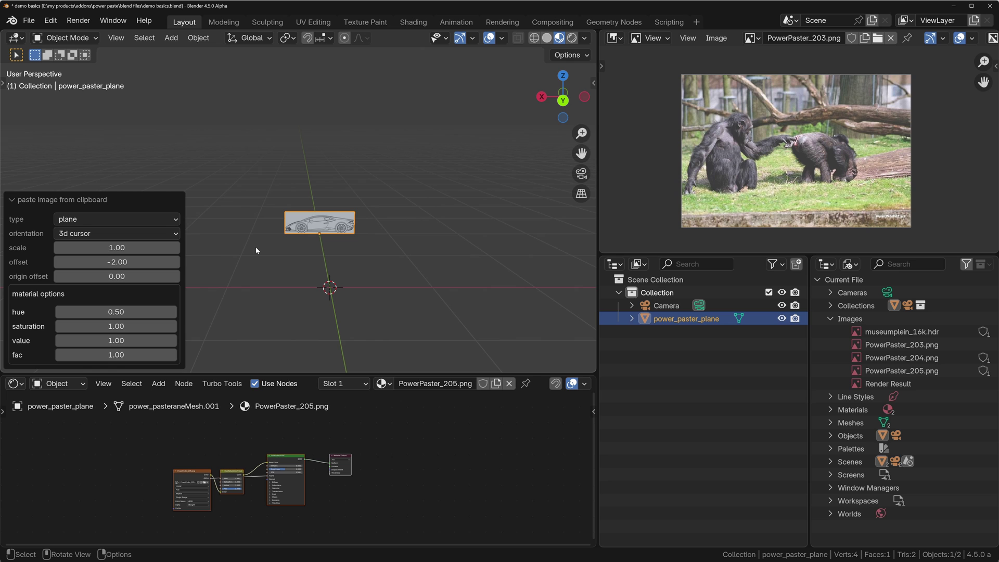
{"action": "left_click", "coordinate": [130, 247]}
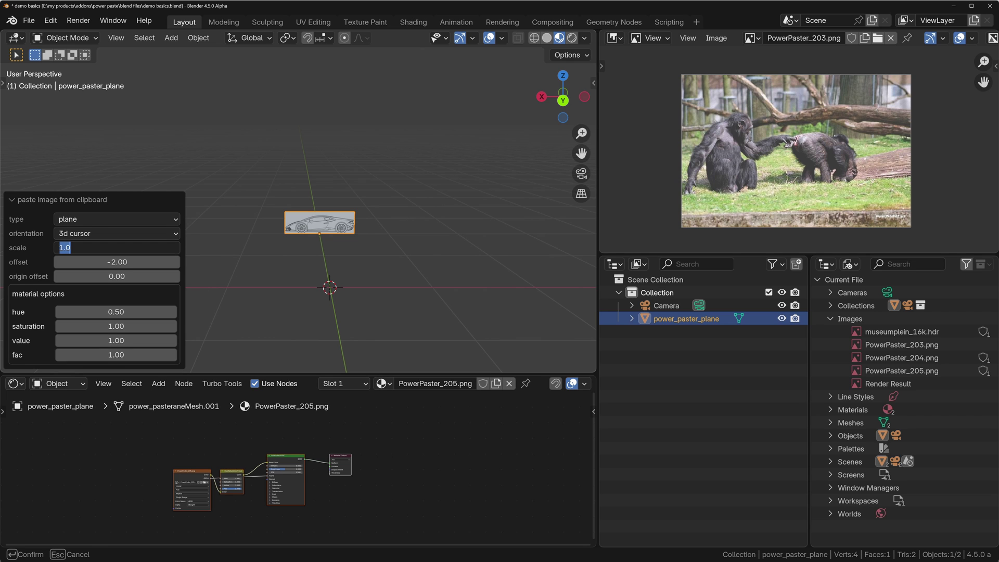
{"action": "type", "text": "2.2"}
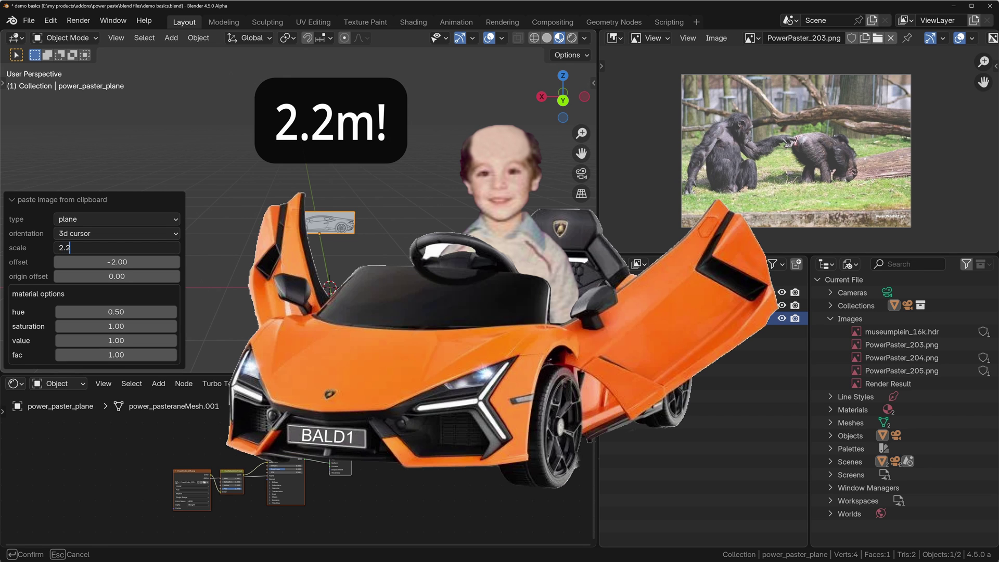
{"action": "key", "text": "Return"}
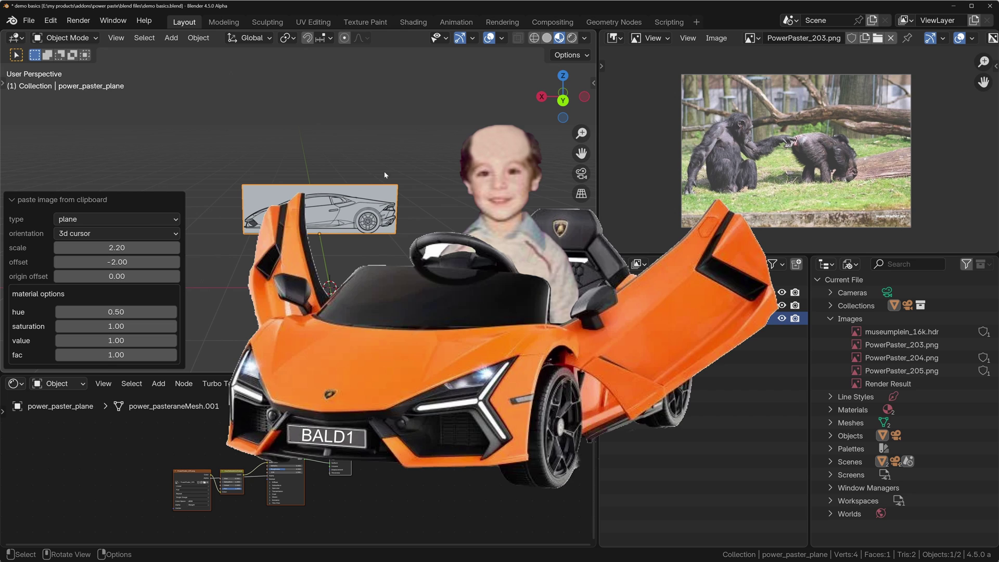
Step: Snip the car's front view from the blueprints and paste it as a second image plane
{"action": "key", "text": "alt+Tab"}
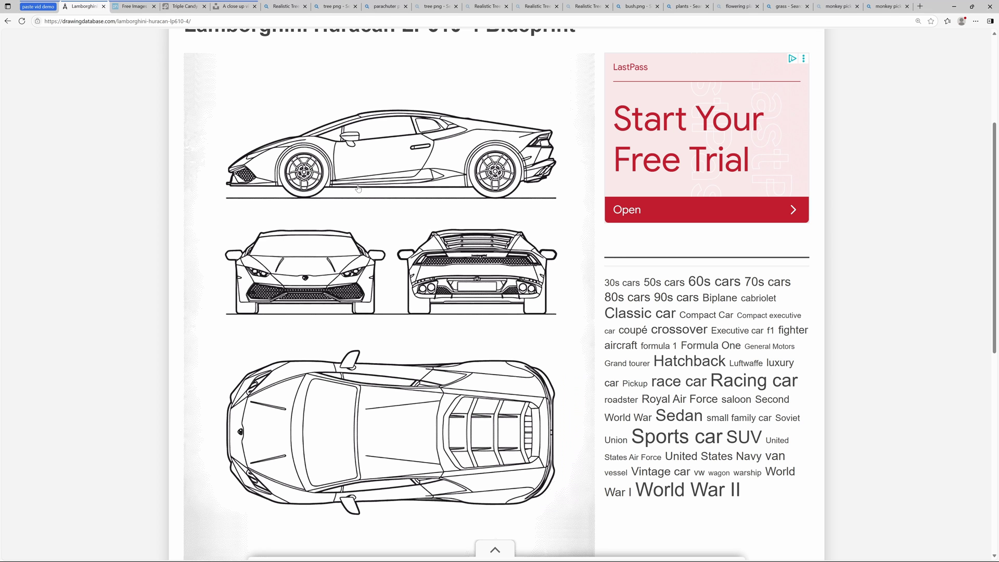
{"action": "key", "text": "super+shift+s"}
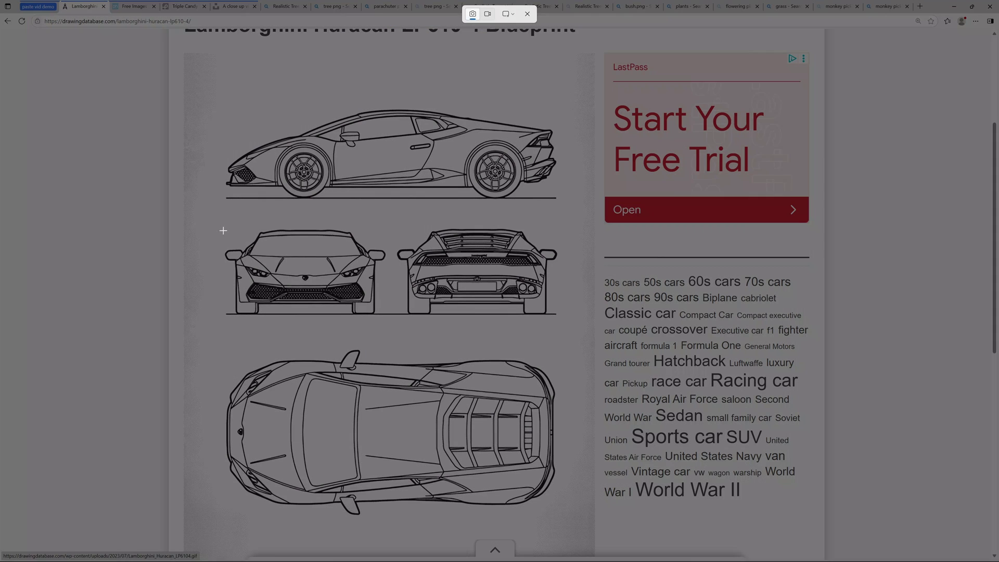
{"action": "left_click_drag", "start_coordinate": [225, 221], "coordinate": [389, 319]}
{"action": "key", "text": "alt+Tab"}
{"action": "middle_click_drag", "start_coordinate": [319, 229], "coordinate": [511, 229]}
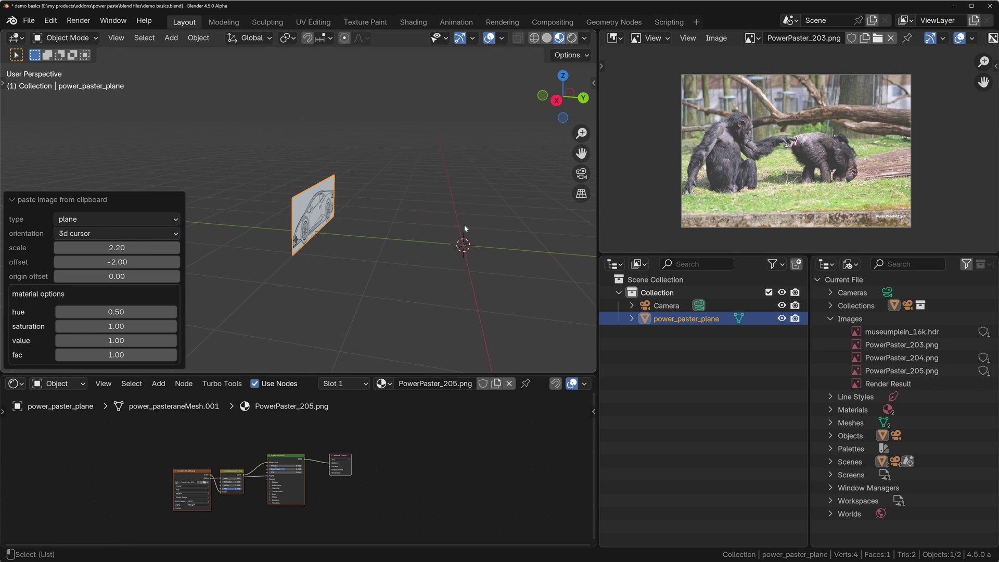
{"action": "key", "text": "ctrl+shift+v"}
{"action": "middle_click_drag", "start_coordinate": [445, 174], "coordinate": [385, 176], "text": "shift"}
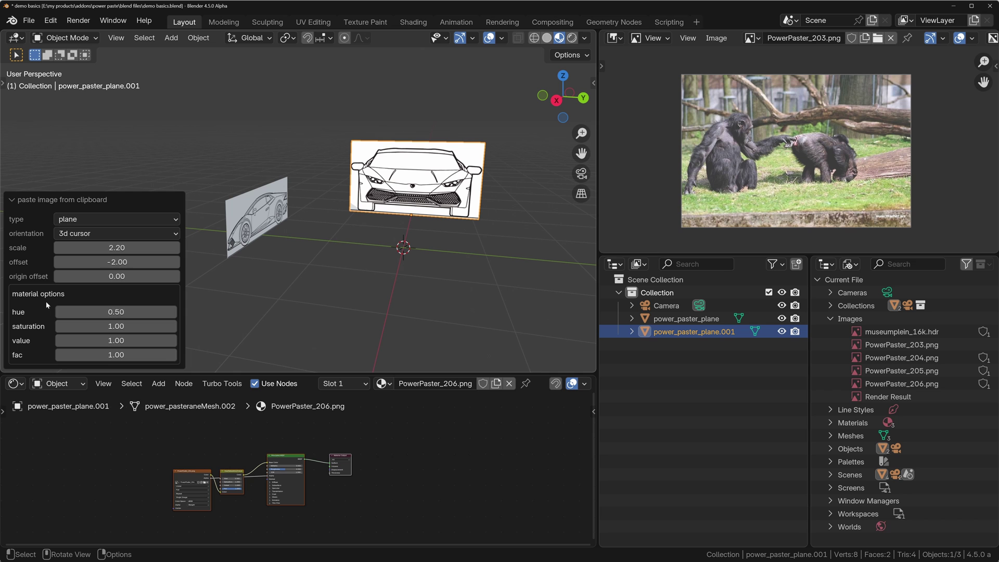
Step: Set the front-view plane's scale to 1.2
{"action": "left_click", "coordinate": [111, 248]}
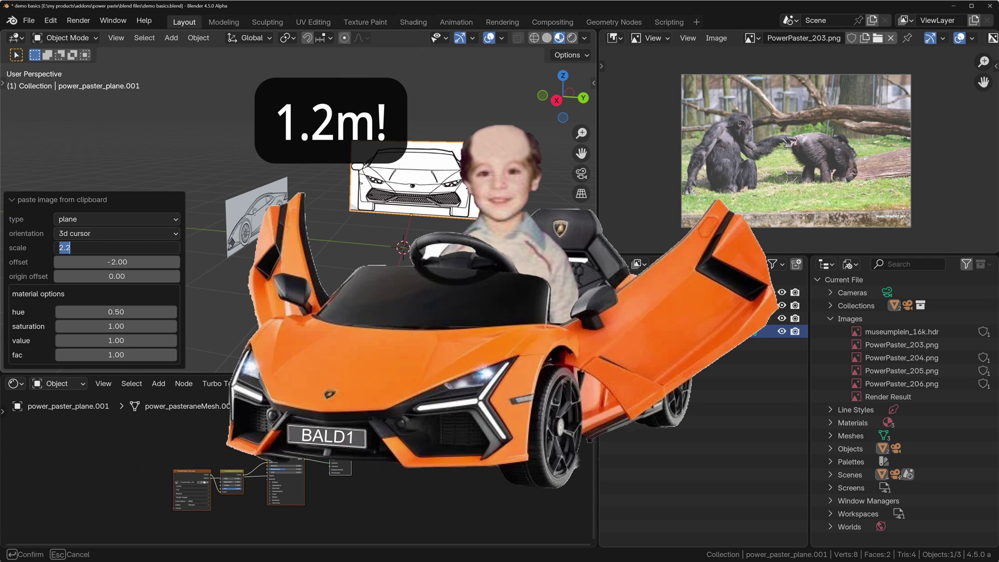
{"action": "type", "text": "1.2"}
{"action": "key", "text": "Return"}
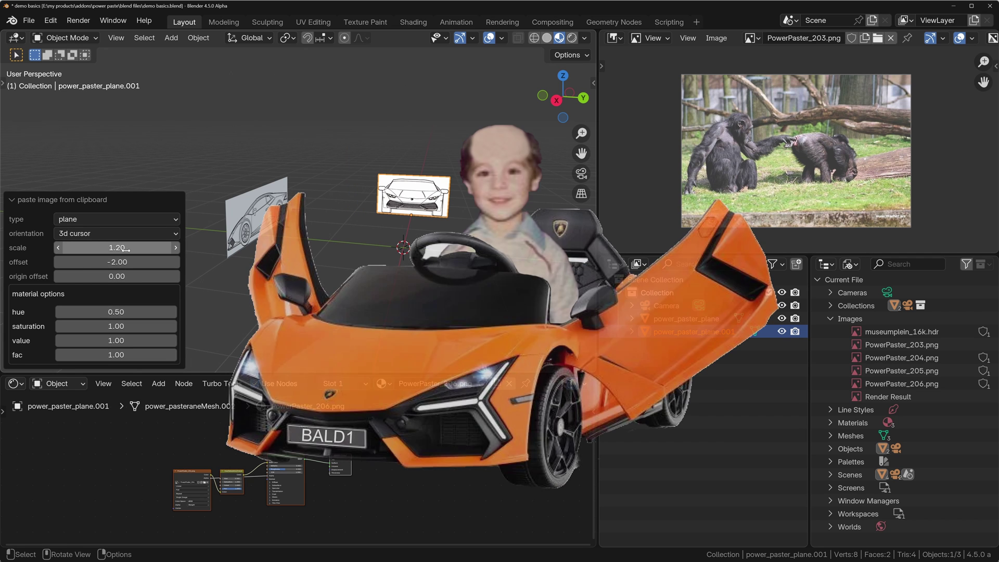
{"action": "middle_click_drag", "start_coordinate": [291, 162], "coordinate": [393, 217]}
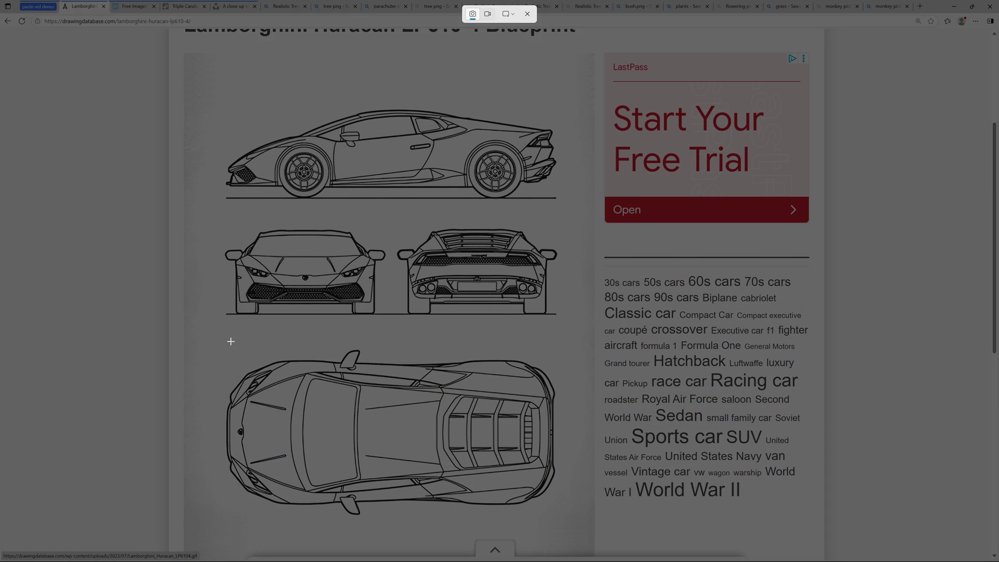
Step: Snip the car's top-view blueprint and paste it as a plane at scale 2.2
{"action": "left_click_drag", "start_coordinate": [223, 341], "coordinate": [559, 521]}
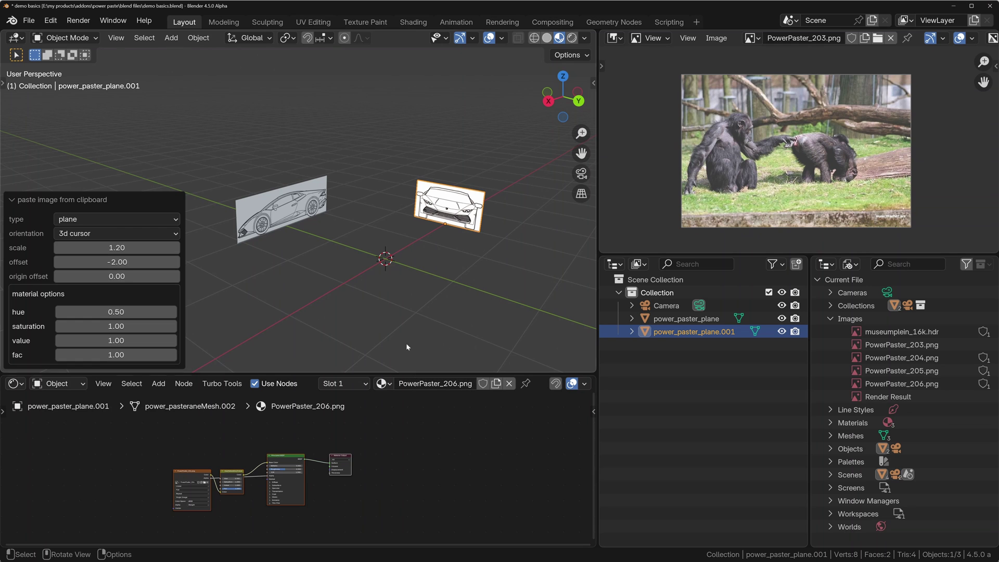
{"action": "middle_click_drag", "start_coordinate": [406, 344], "coordinate": [341, 241]}
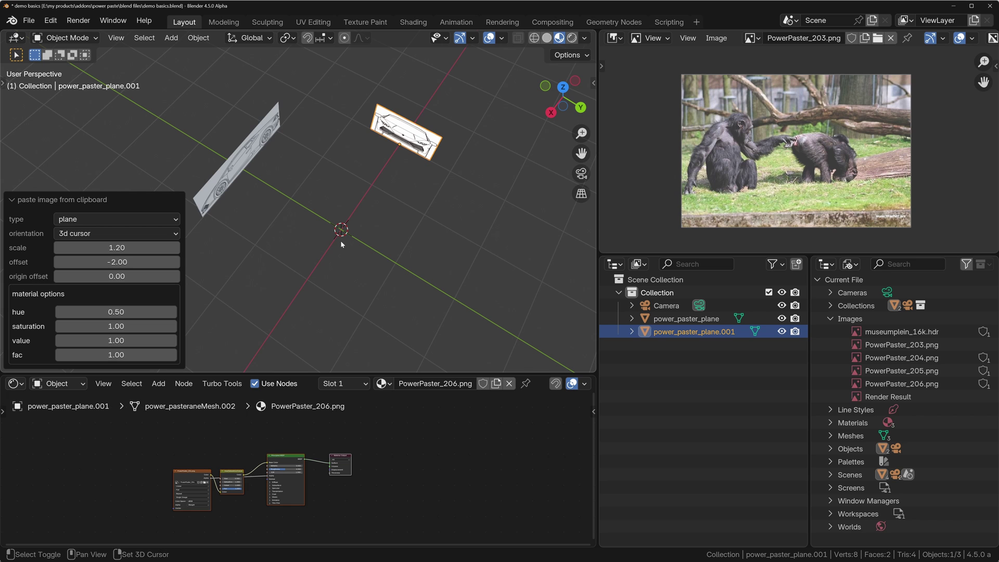
{"action": "key", "text": "ctrl+shift+v"}
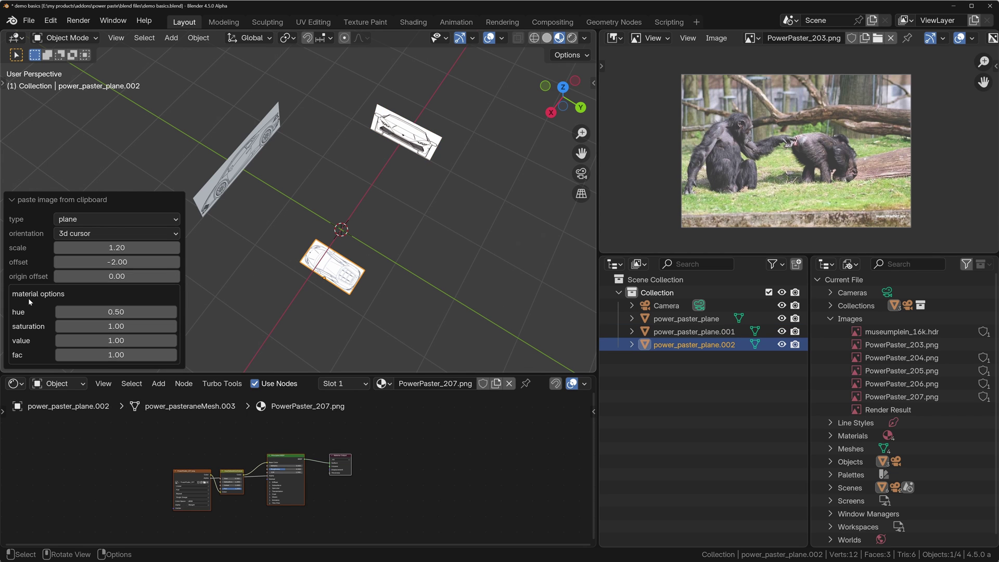
{"action": "left_click", "coordinate": [104, 248]}
{"action": "type", "text": "2.2"}
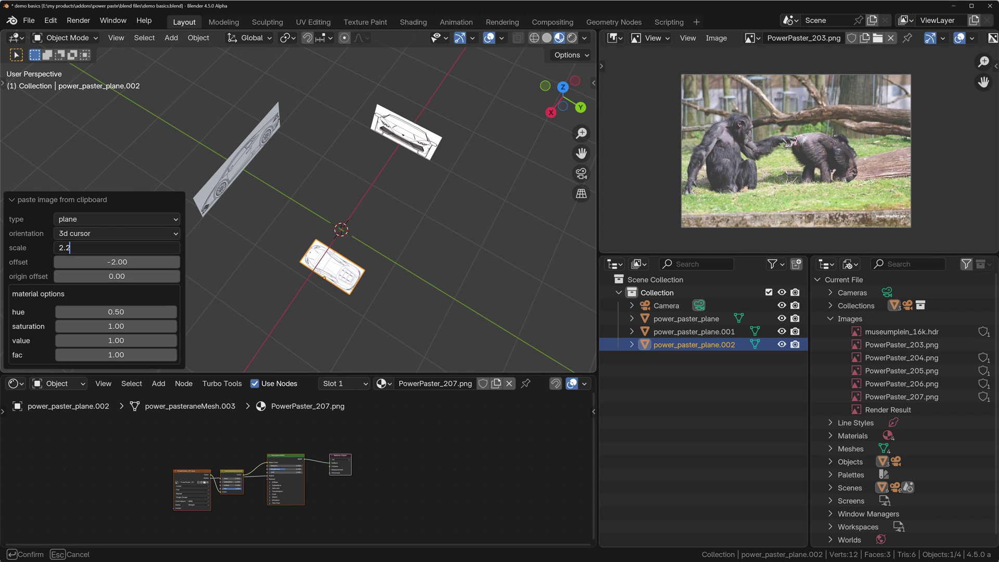
{"action": "key", "text": "Return"}
Step: Check the blueprint from above and convert it to an image empty
{"action": "middle_click_drag", "start_coordinate": [263, 208], "coordinate": [372, 204]}
{"action": "middle_click_drag", "start_coordinate": [407, 259], "coordinate": [515, 213]}
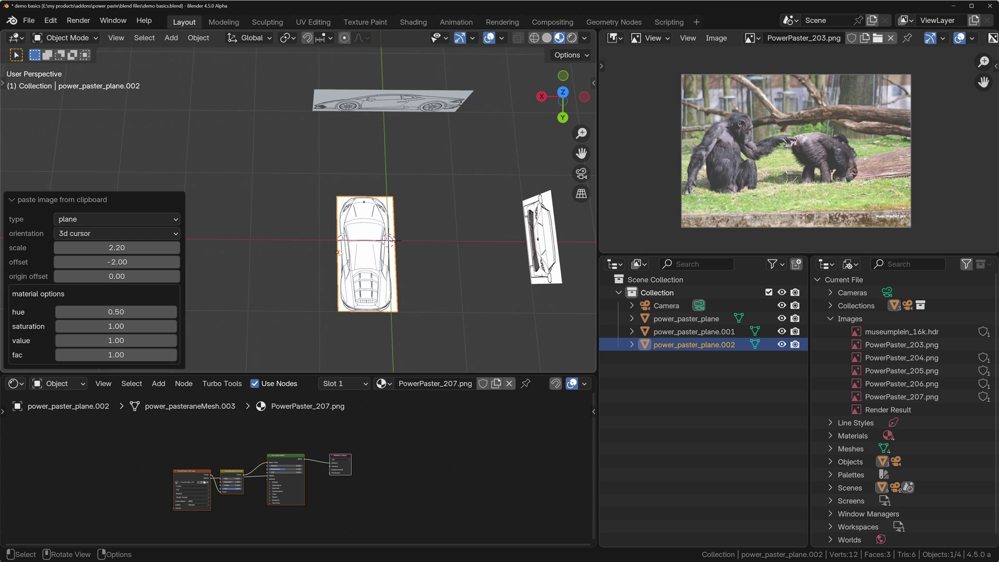
{"action": "mouse_move", "coordinate": [112, 247]}
{"action": "left_mouse_down"}
{"action": "mouse_move", "coordinate": [125, 248]}
{"action": "mouse_move", "coordinate": [104, 248]}
{"action": "left_mouse_up"}
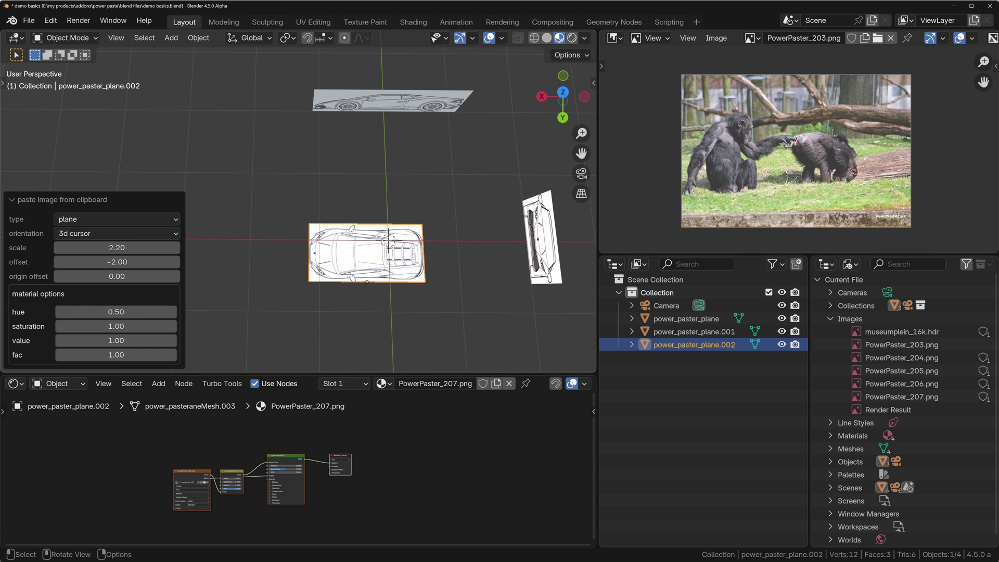
{"action": "mouse_move", "coordinate": [360, 253]}
{"action": "middle_mouse_down"}
{"action": "mouse_move", "coordinate": [355, 181]}
{"action": "mouse_move", "coordinate": [351, 249]}
{"action": "middle_mouse_up"}
{"action": "key", "text": "ctrl+shift+v"}
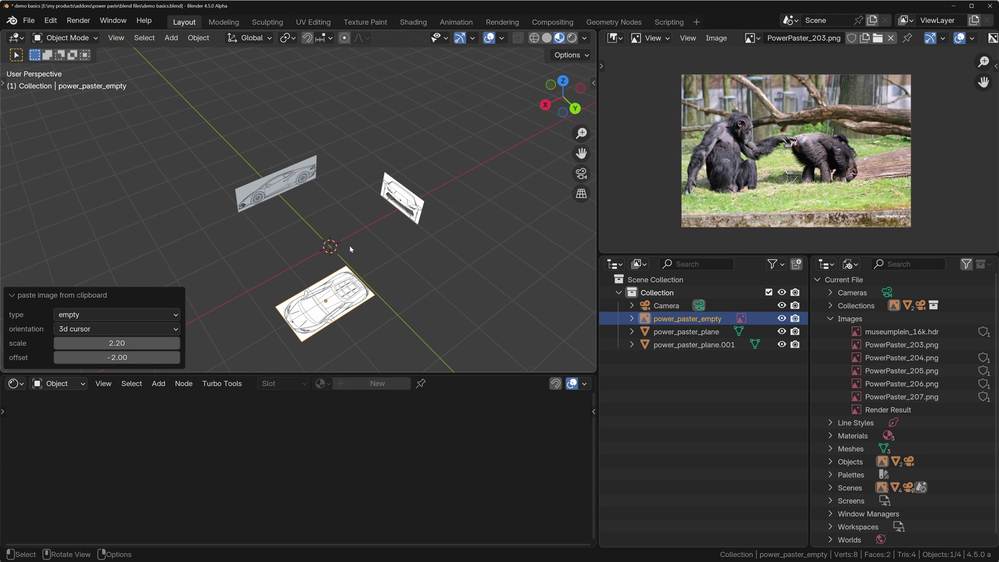
Step: Open landscape.blend, show the Landscape's grass particle settings and select the trees collection
{"action": "left_click", "coordinate": [26, 24]}
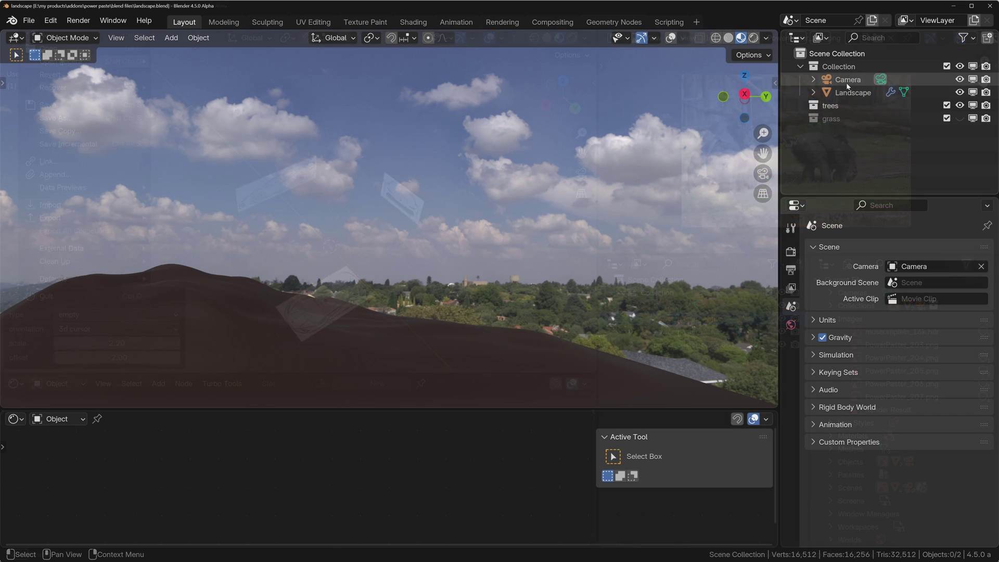
{"action": "left_click", "coordinate": [849, 92]}
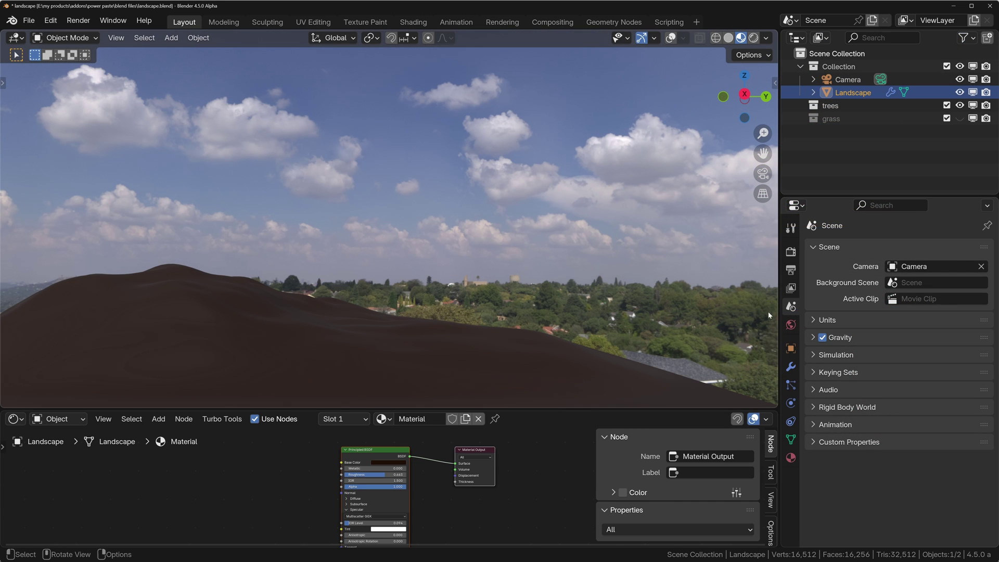
{"action": "left_click", "coordinate": [791, 385]}
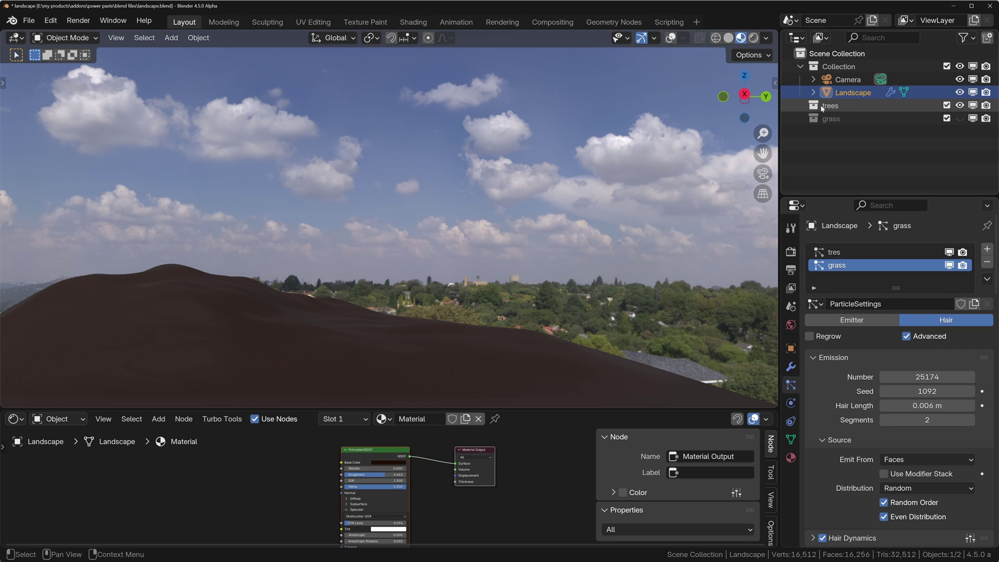
{"action": "left_click", "coordinate": [839, 107]}
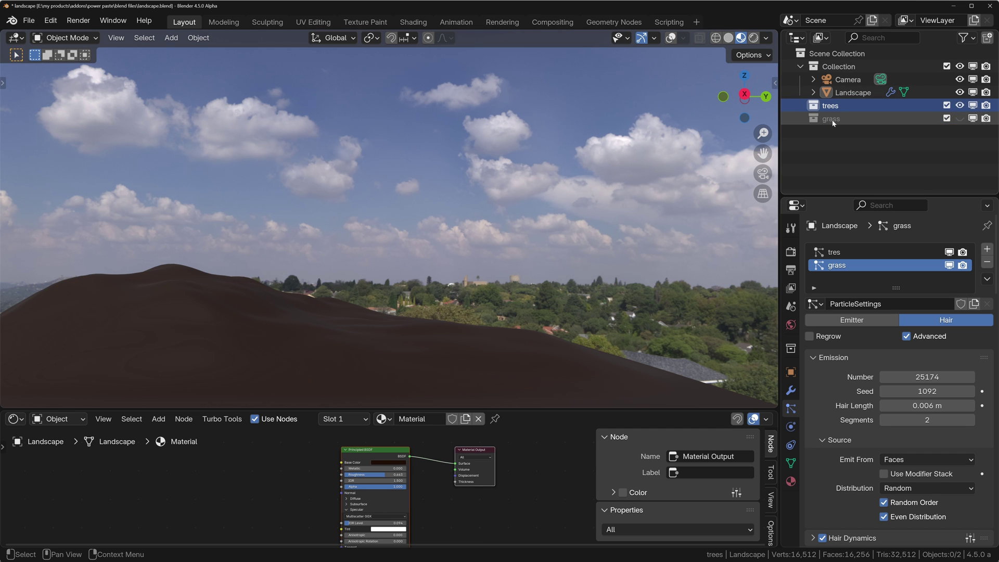
Step: Copy a grass image and paste it into the grass collection
{"action": "left_click", "coordinate": [832, 119]}
{"action": "right_click", "coordinate": [420, 198]}
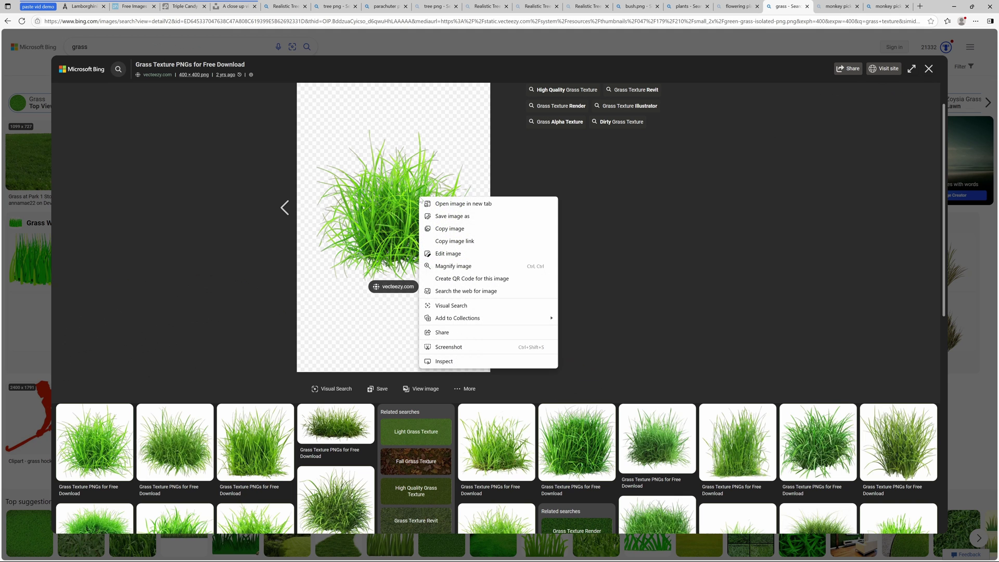
{"action": "left_click", "coordinate": [450, 228]}
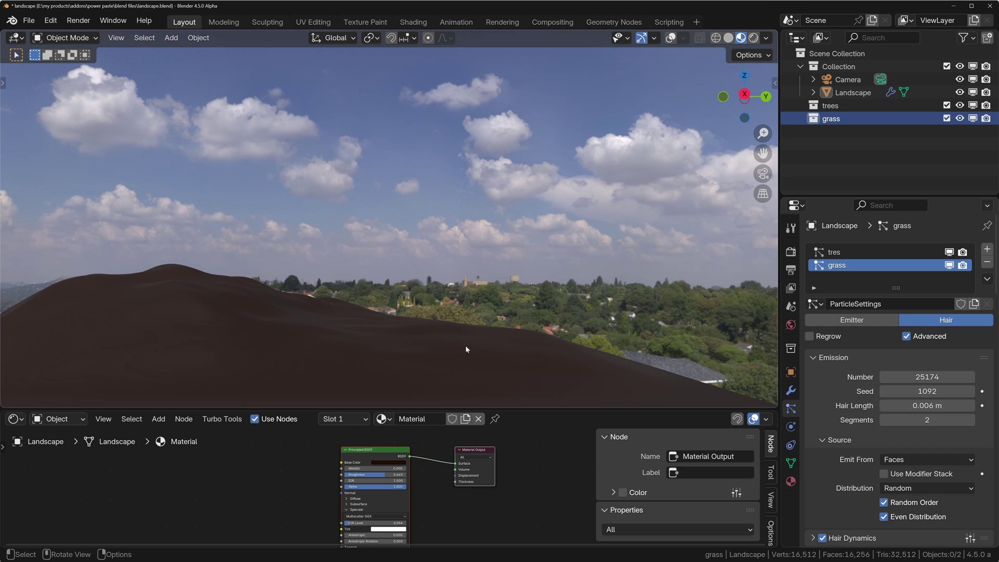
{"action": "key", "text": "ctrl+v"}
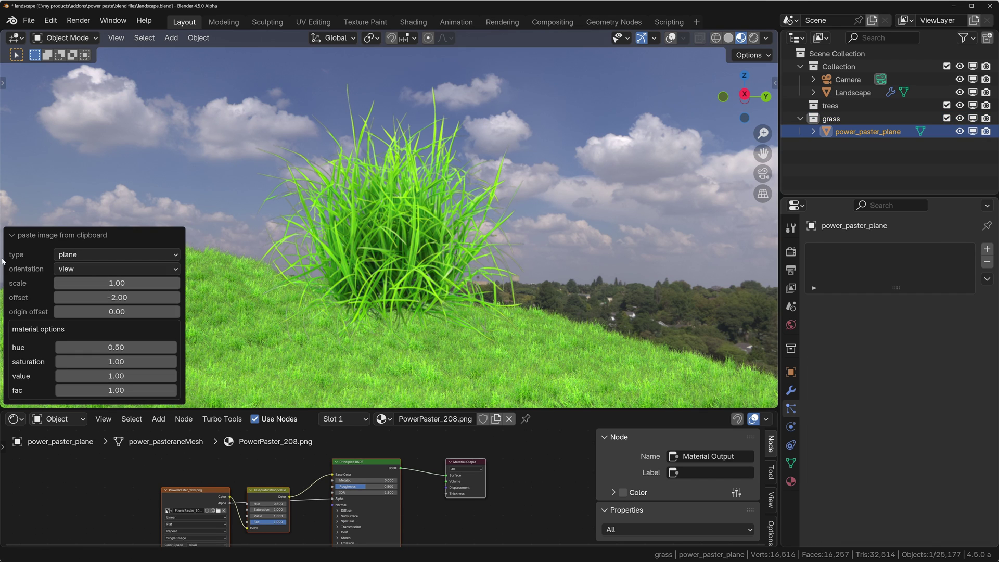
Step: Align the grass plane to the 3D cursor with saturation 0.64 and value 0.24
{"action": "left_click", "coordinate": [90, 270]}
{"action": "left_click", "coordinate": [76, 315]}
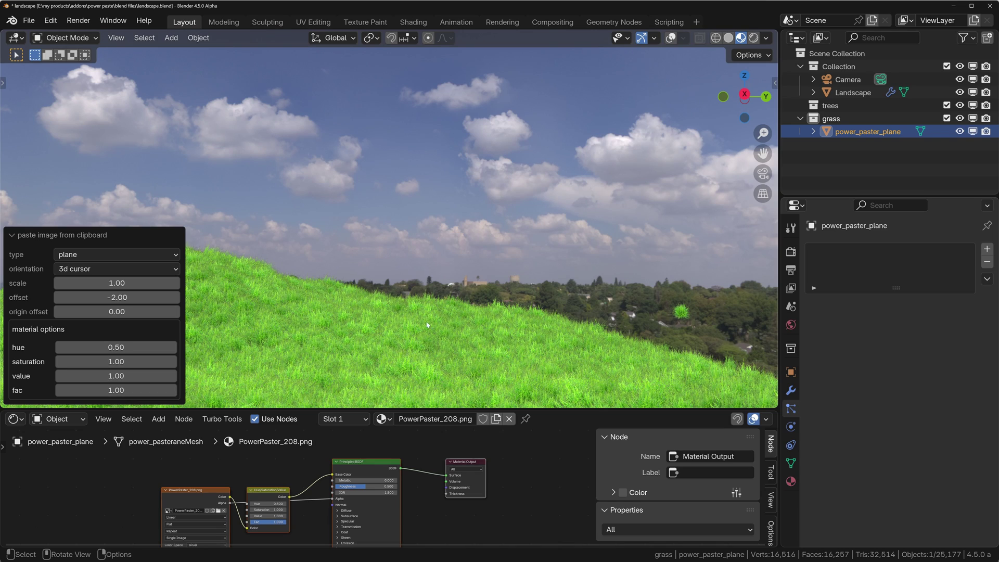
{"action": "middle_click_drag", "start_coordinate": [427, 324], "coordinate": [362, 336]}
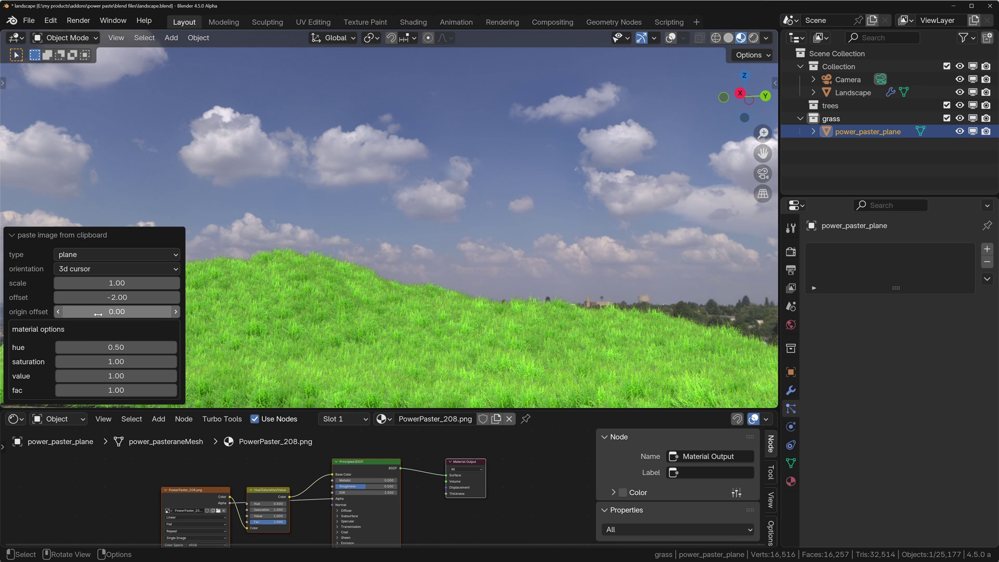
{"action": "left_click_drag", "start_coordinate": [123, 375], "coordinate": [106, 362]}
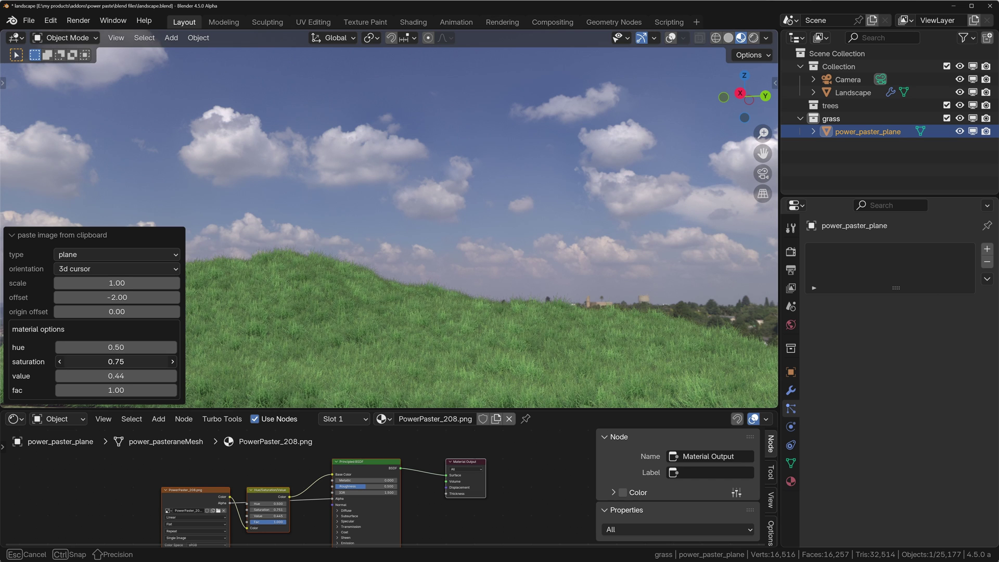
{"action": "mouse_move", "coordinate": [107, 362]}
{"action": "left_mouse_down"}
{"action": "mouse_move", "coordinate": [116, 376]}
{"action": "mouse_move", "coordinate": [100, 376]}
{"action": "left_mouse_up"}
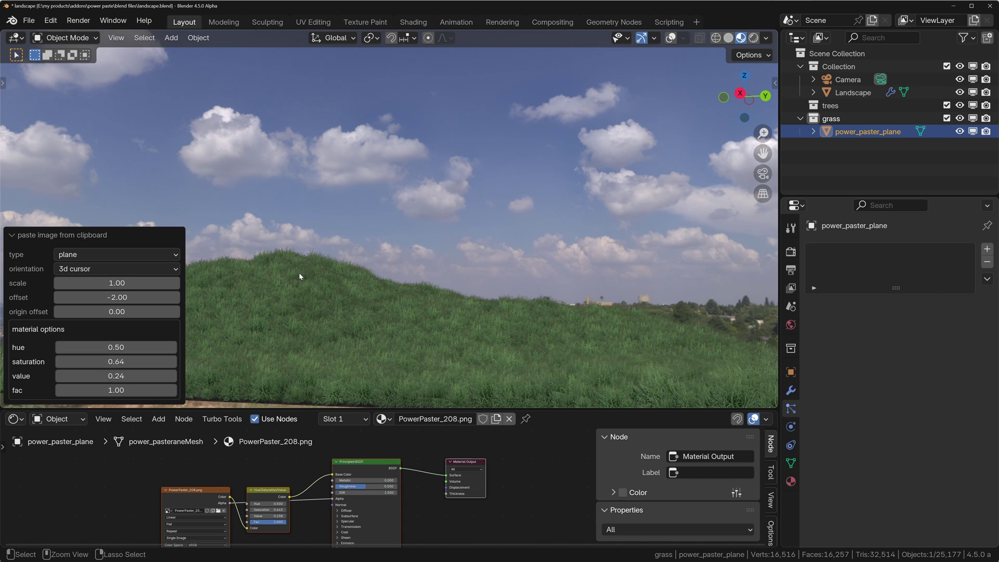
Step: Copy a tree image from Edge and paste it into the trees collection
{"action": "left_click", "coordinate": [833, 108]}
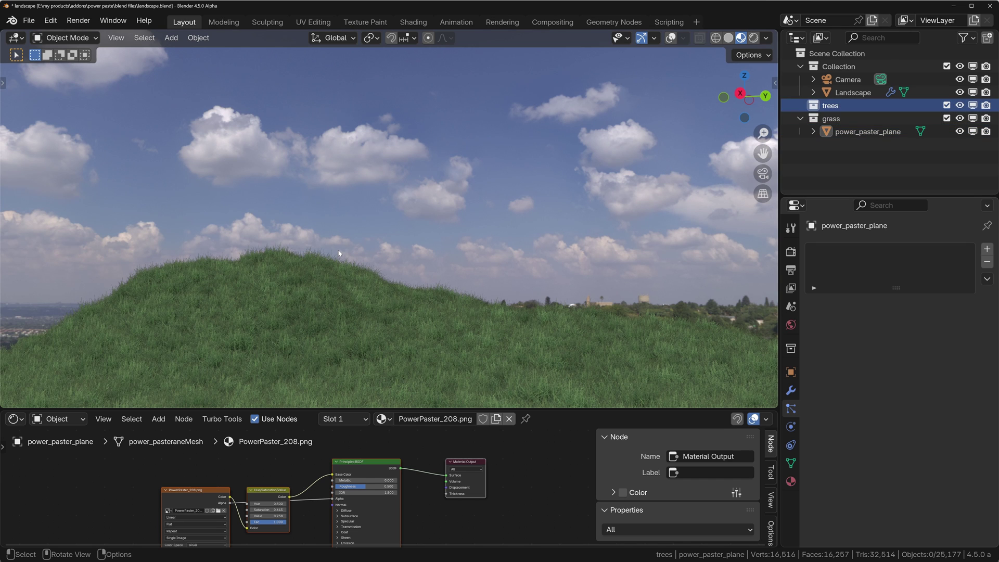
{"action": "key", "text": "alt+Tab"}
{"action": "right_click", "coordinate": [355, 216]}
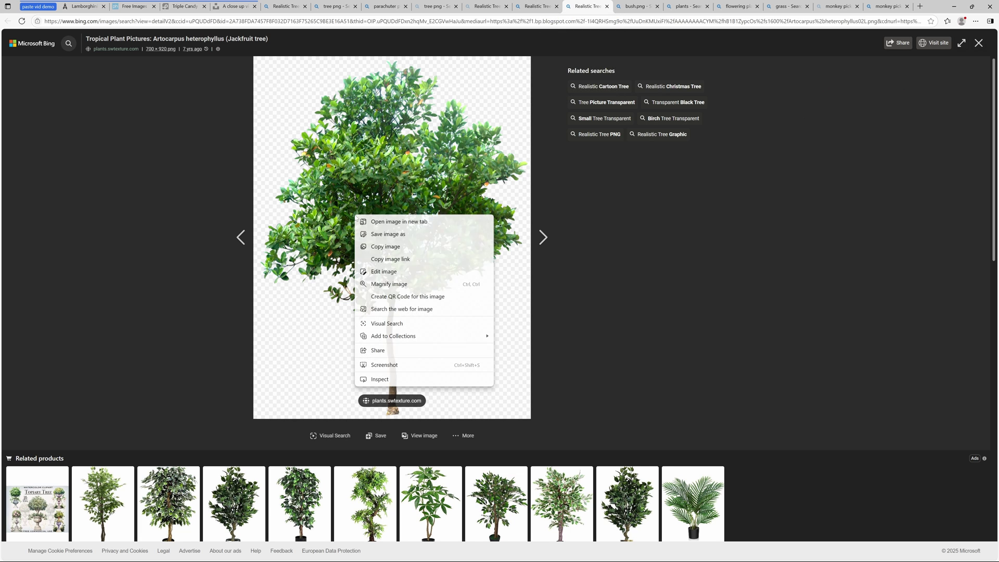
{"action": "left_click", "coordinate": [387, 246]}
{"action": "key", "text": "alt+Tab"}
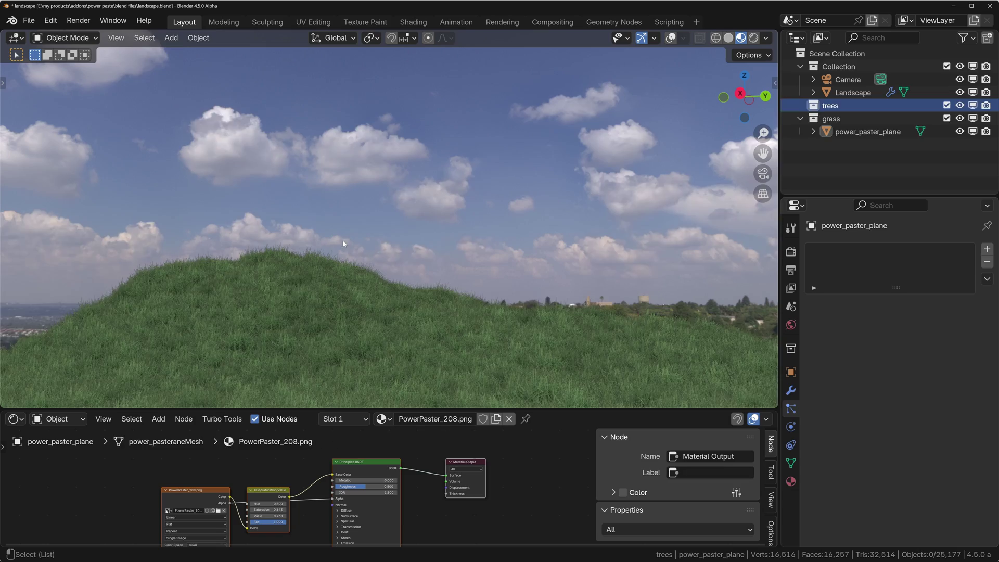
{"action": "key", "text": "ctrl+shift+v"}
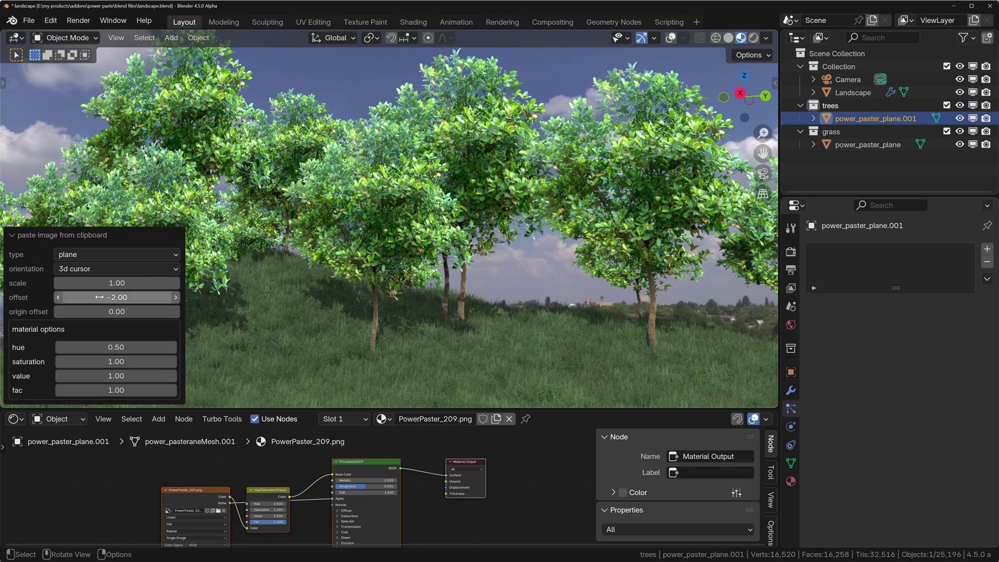
Step: Scale the trees to 0.57 with saturation 0.904 and value 0.459
{"action": "mouse_move", "coordinate": [114, 282]}
{"action": "left_mouse_down"}
{"action": "mouse_move", "coordinate": [166, 283]}
{"action": "mouse_move", "coordinate": [104, 282]}
{"action": "left_mouse_up"}
{"action": "left_click_drag", "start_coordinate": [116, 376], "coordinate": [99, 362]}
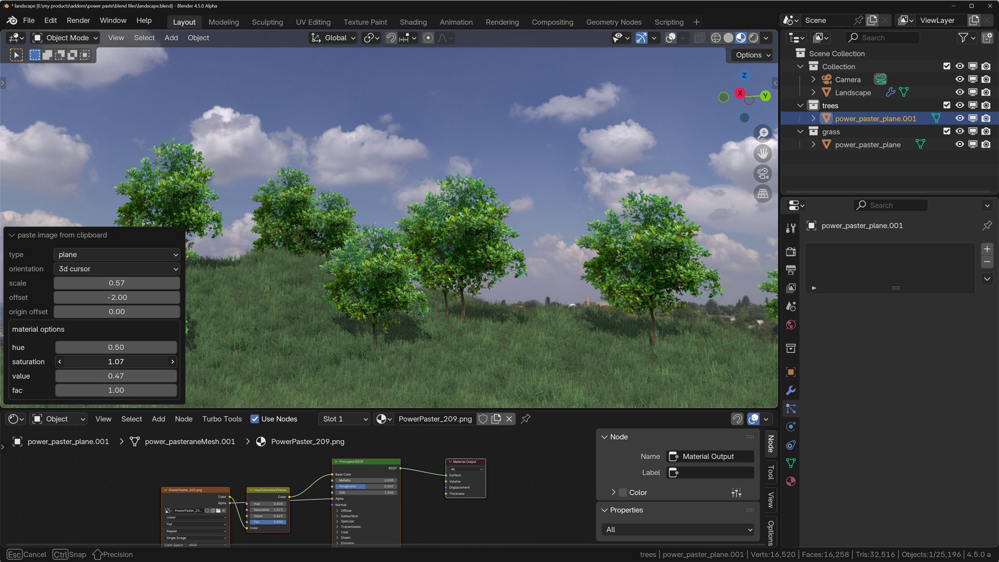
{"action": "left_click_drag", "start_coordinate": [99, 362], "coordinate": [102, 361]}
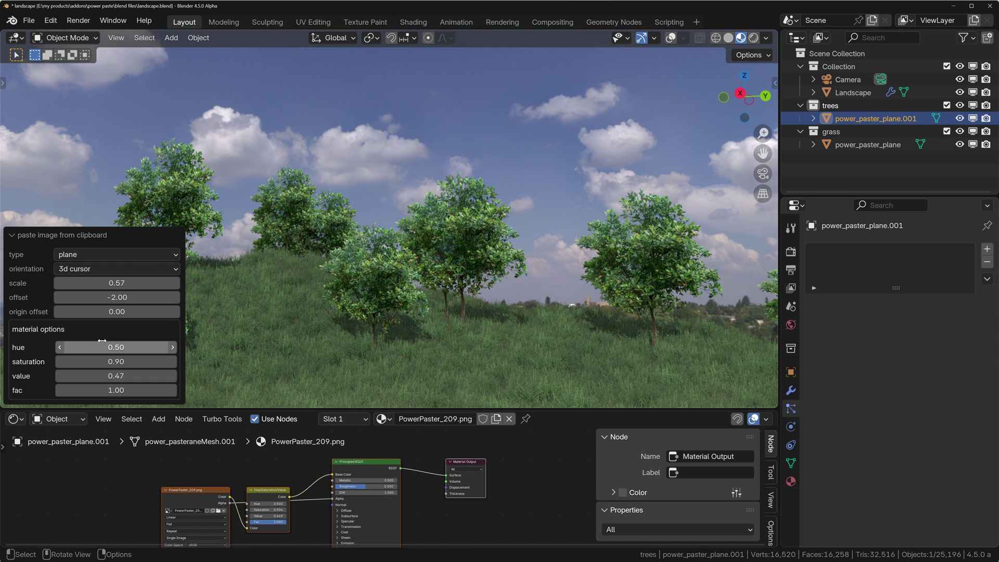
{"action": "scroll", "coordinate": [269, 510], "scroll_direction": "up", "scroll_amount": 2}
{"action": "scroll", "coordinate": [269, 510], "scroll_direction": "up", "scroll_amount": 2}
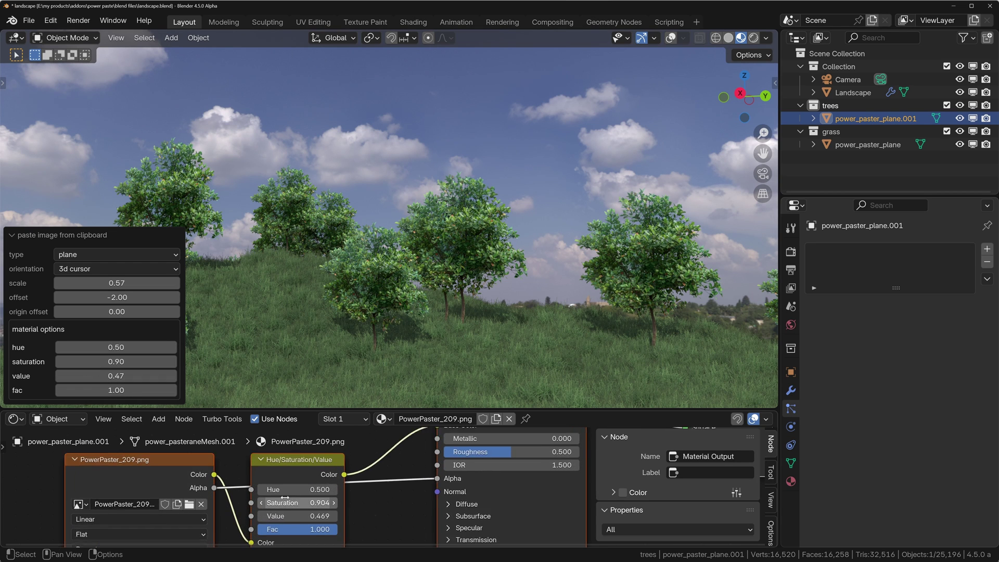
{"action": "left_click_drag", "start_coordinate": [309, 496], "coordinate": [305, 495]}
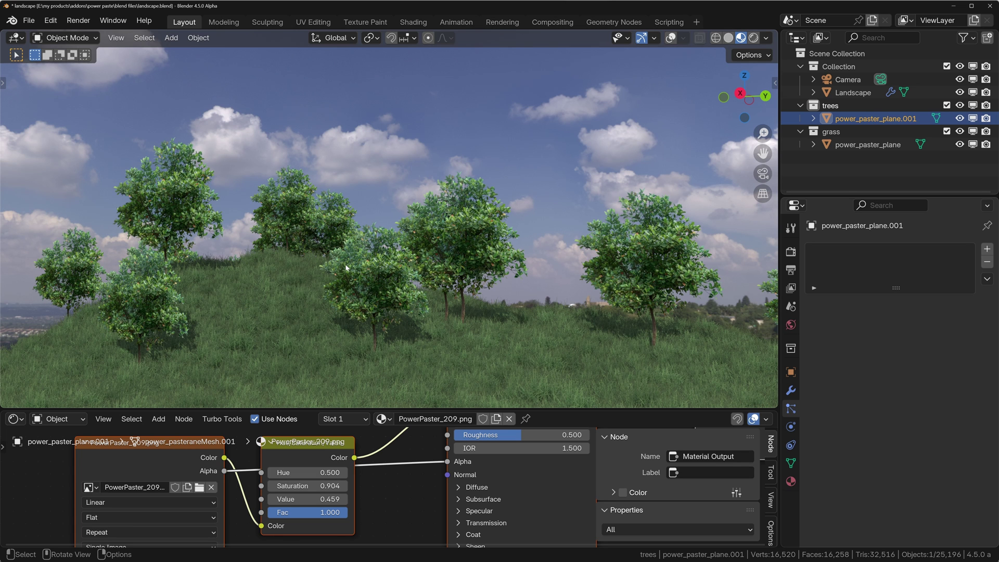
Step: Copy a conifer image and paste it as a plane into the trees collection
{"action": "key", "text": "alt+Tab"}
{"action": "right_click", "coordinate": [414, 232]}
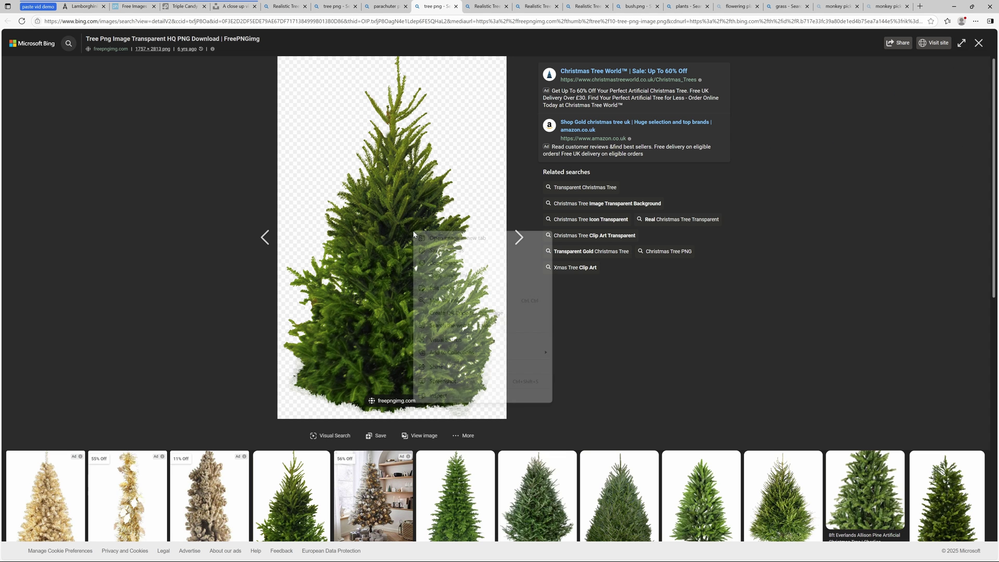
{"action": "left_click", "coordinate": [451, 269]}
{"action": "key", "text": "alt+Tab"}
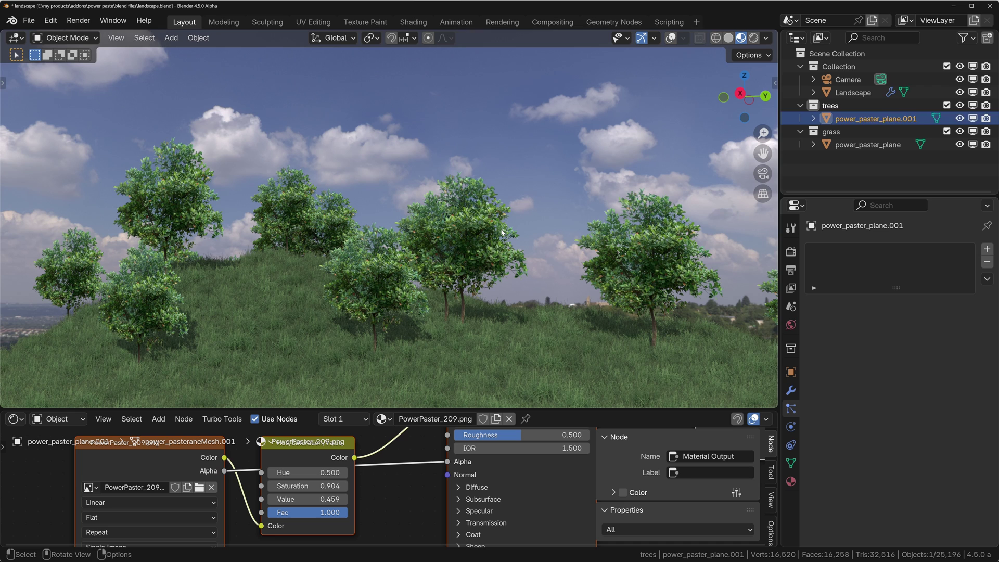
{"action": "left_click", "coordinate": [844, 106]}
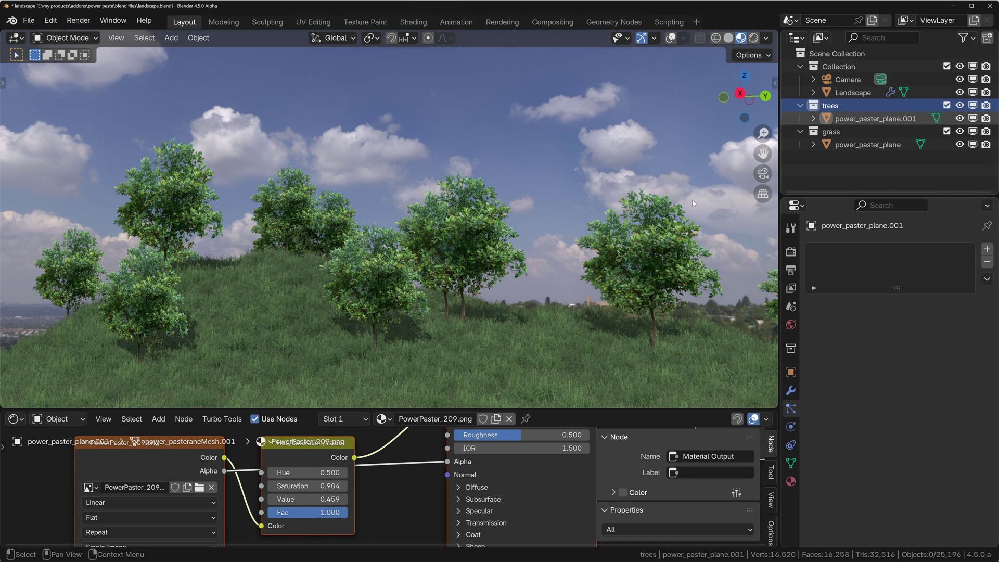
{"action": "key", "text": "ctrl+v"}
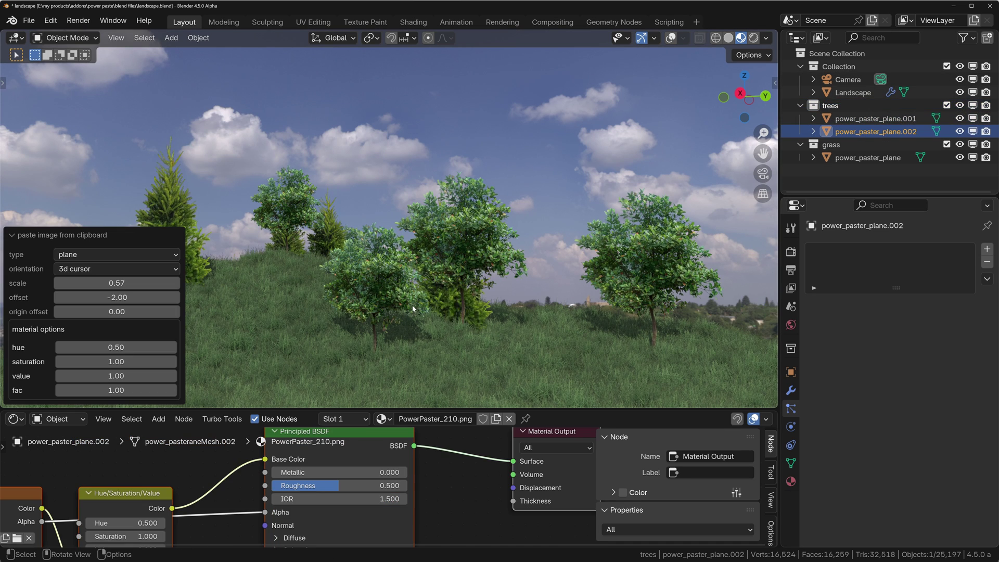
Step: Set the conifer plane's saturation to 0.76 and value to 0.530
{"action": "left_click_drag", "start_coordinate": [116, 362], "coordinate": [99, 362]}
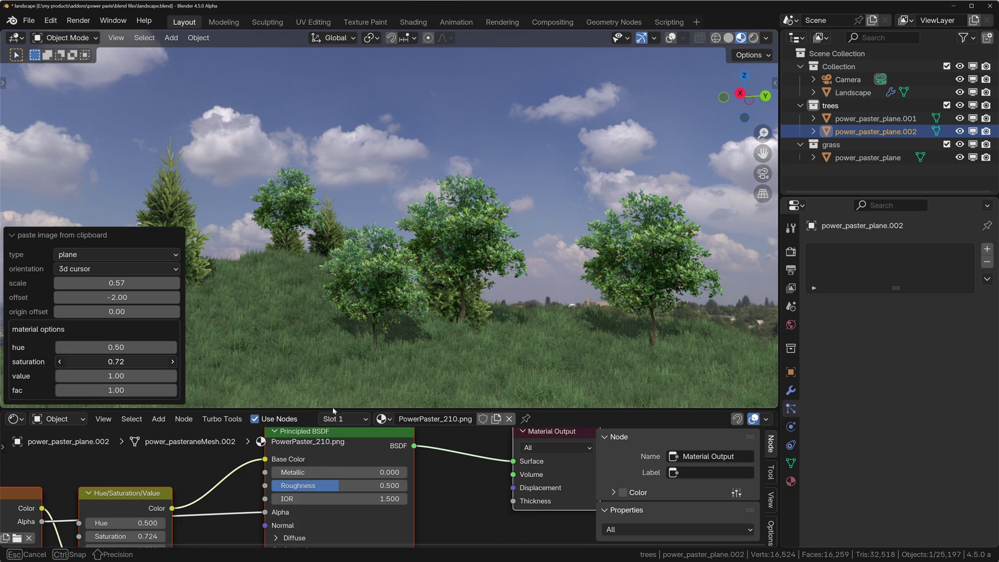
{"action": "scroll", "coordinate": [312, 477], "scroll_direction": "up", "scroll_amount": 3}
{"action": "left_click_drag", "start_coordinate": [323, 496], "coordinate": [260, 496]}
{"action": "left_click", "coordinate": [570, 236]}
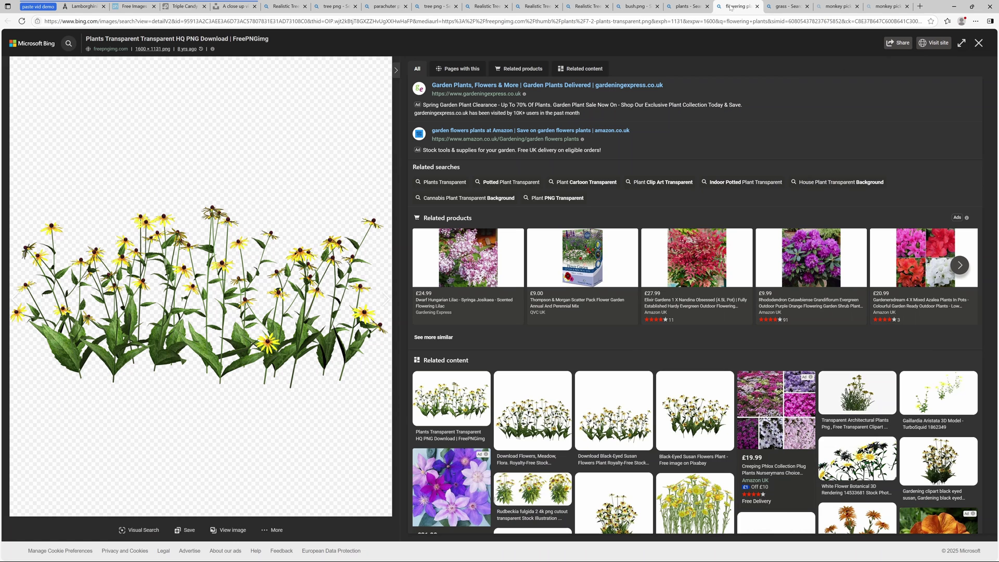
Step: Copy the yellow-flower image from the browser and paste it into Blender as a plane
{"action": "right_click", "coordinate": [254, 250]}
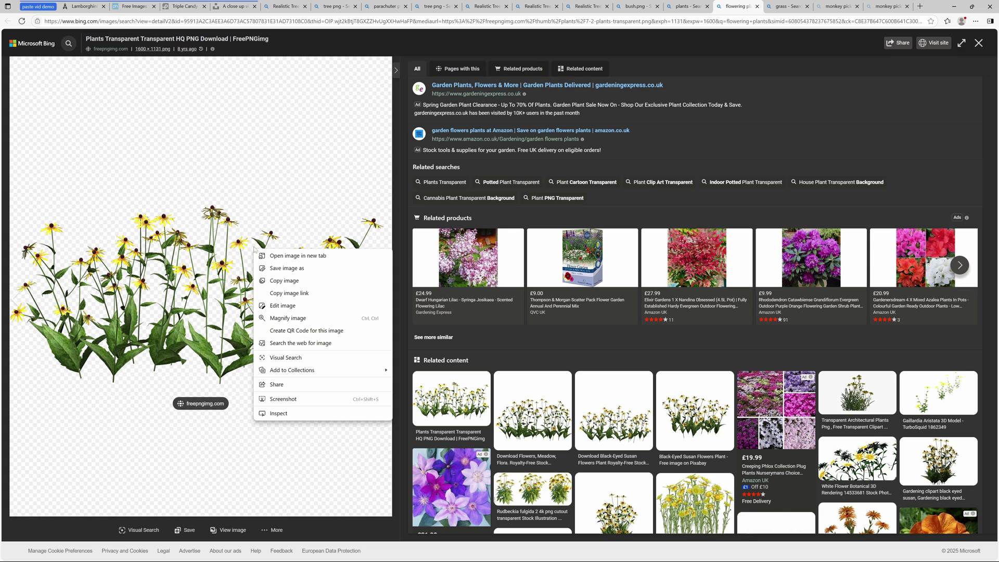
{"action": "left_click", "coordinate": [292, 282]}
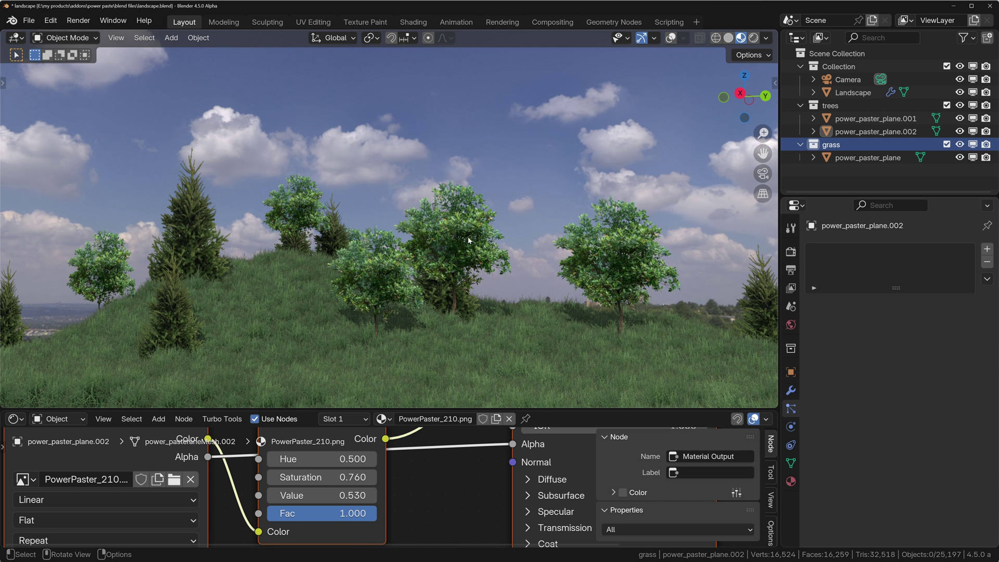
{"action": "key", "text": "ctrl+shift+v"}
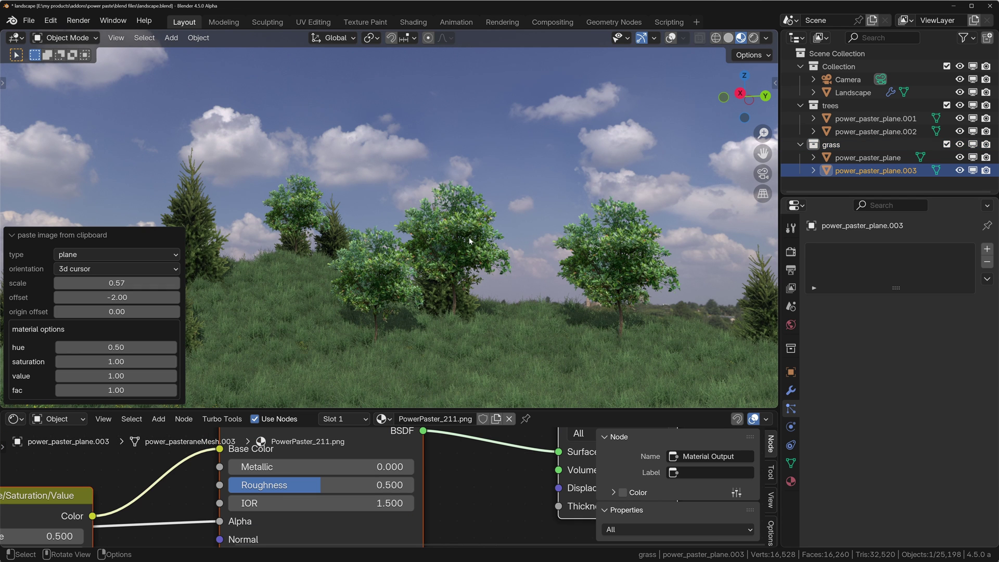
Step: Give the flower plane scale 1.53 and origin offset -0.16, oriented to the 3D cursor
{"action": "left_click_drag", "start_coordinate": [98, 283], "coordinate": [135, 283]}
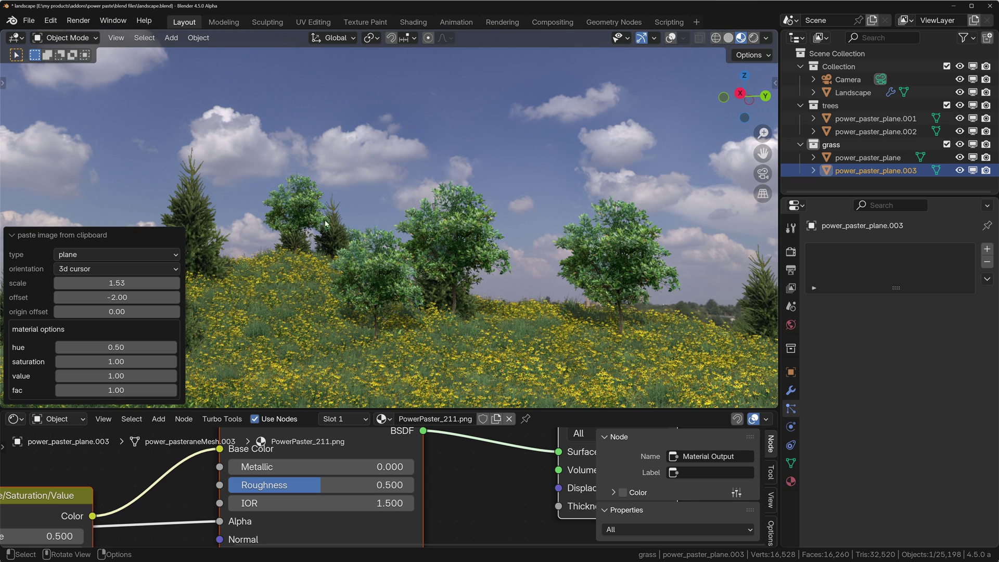
{"action": "left_click", "coordinate": [95, 268]}
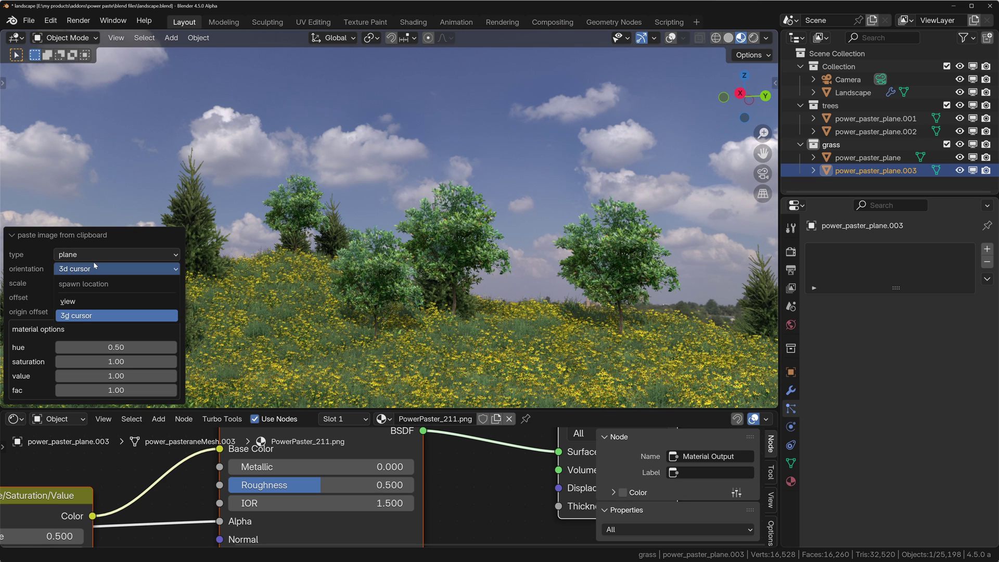
{"action": "left_click", "coordinate": [92, 301]}
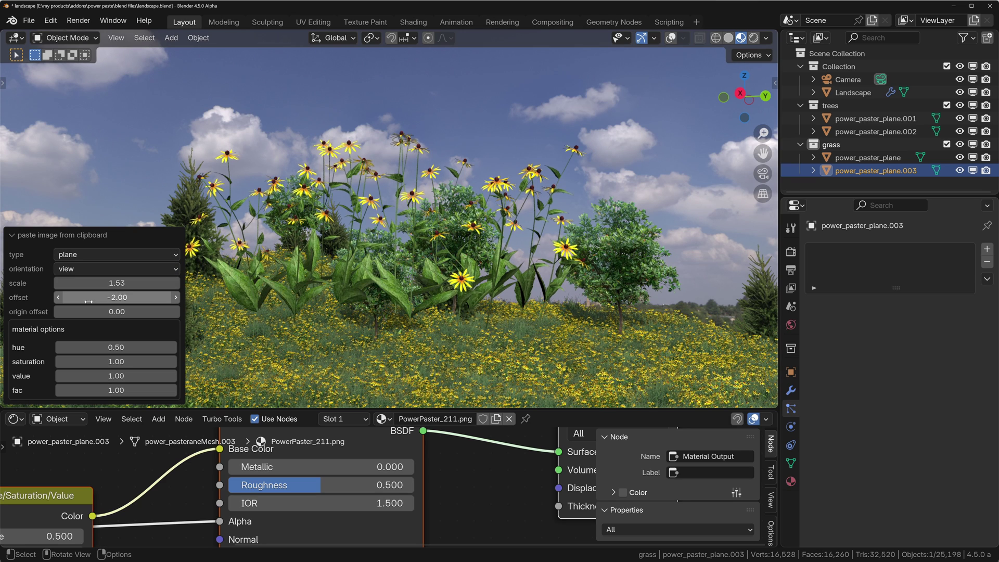
{"action": "left_click", "coordinate": [670, 40]}
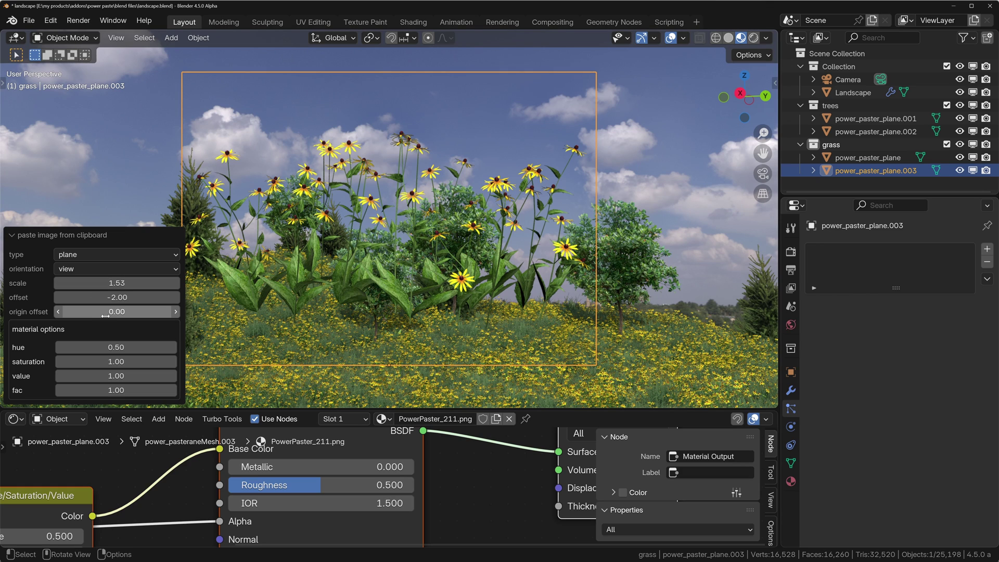
{"action": "left_click_drag", "start_coordinate": [110, 312], "coordinate": [97, 312]}
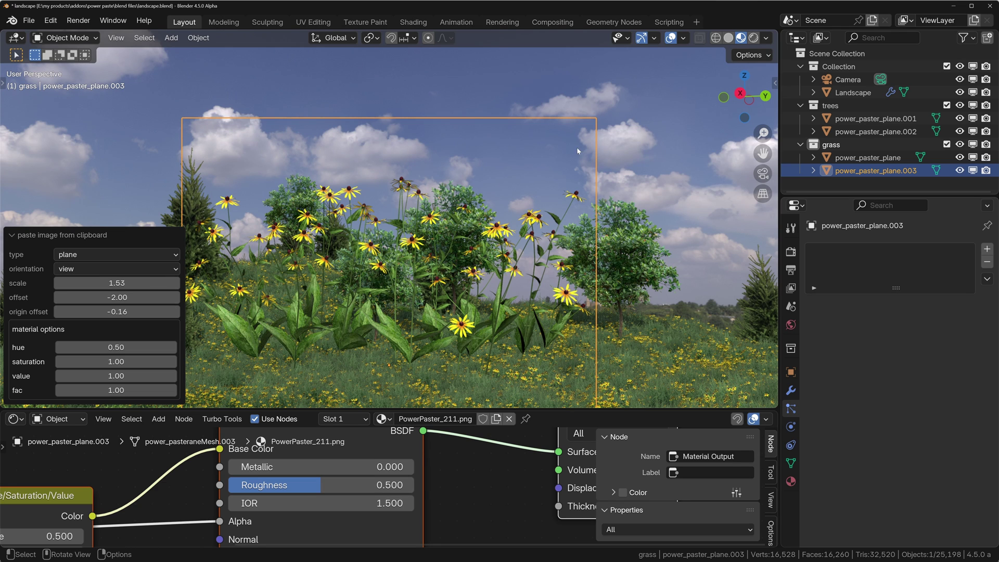
{"action": "left_click", "coordinate": [116, 268]}
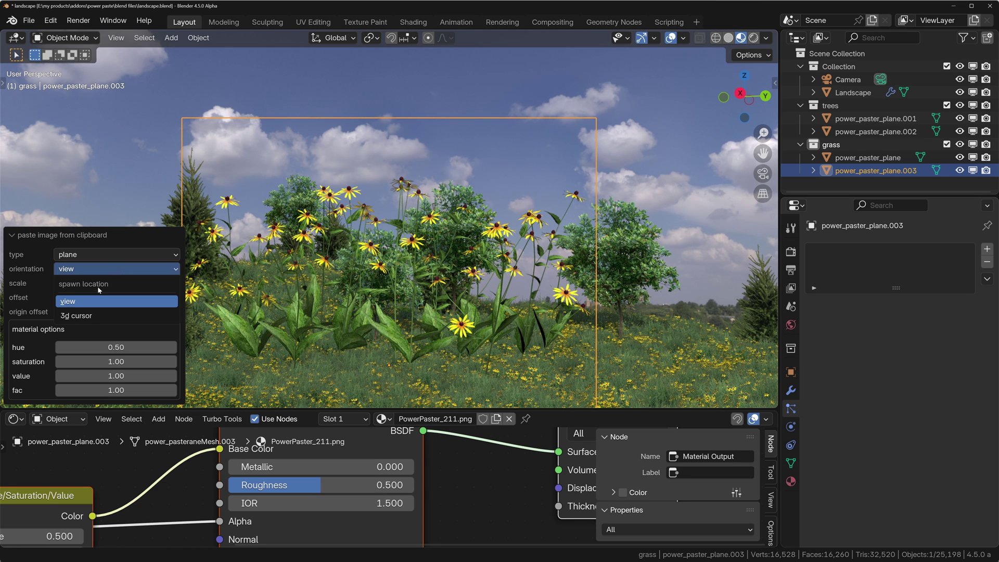
{"action": "left_click", "coordinate": [88, 316]}
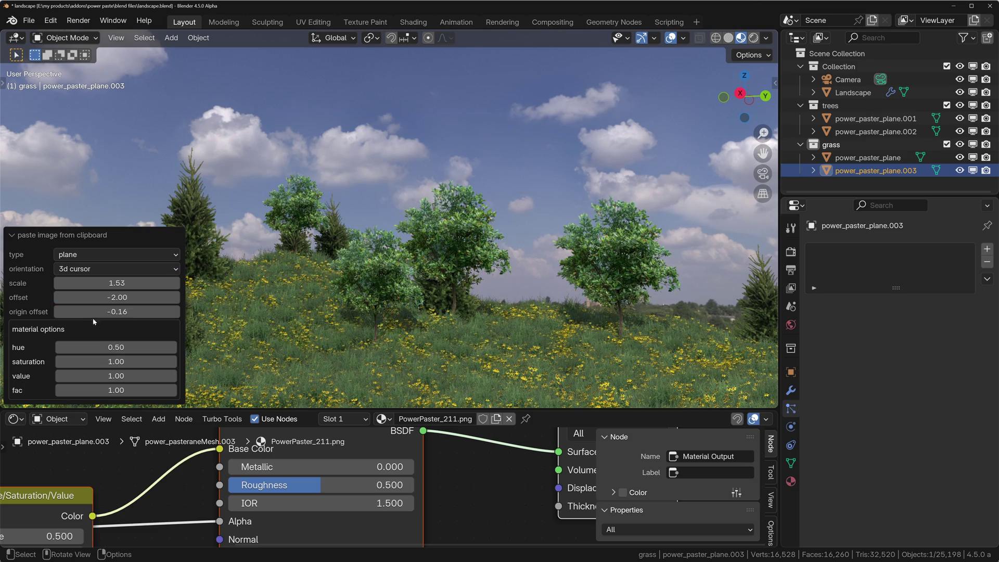
Step: Collapse the paste settings and orbit around the flower-covered hillside
{"action": "left_click", "coordinate": [13, 236]}
{"action": "middle_click_drag", "start_coordinate": [365, 281], "coordinate": [414, 261]}
{"action": "scroll", "coordinate": [474, 261], "scroll_direction": "up", "scroll_amount": 8}
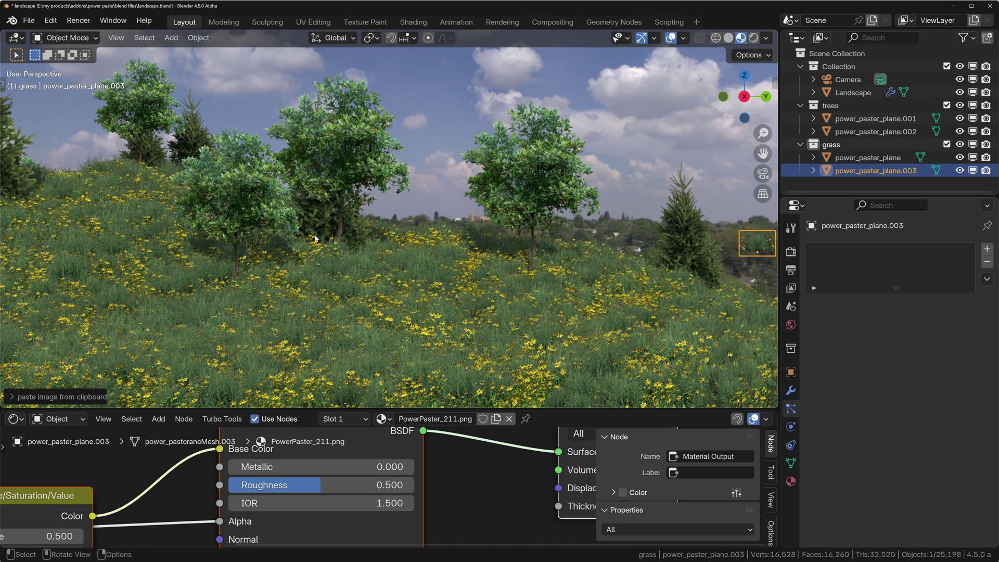
{"action": "middle_click_drag", "start_coordinate": [299, 209], "coordinate": [411, 271]}
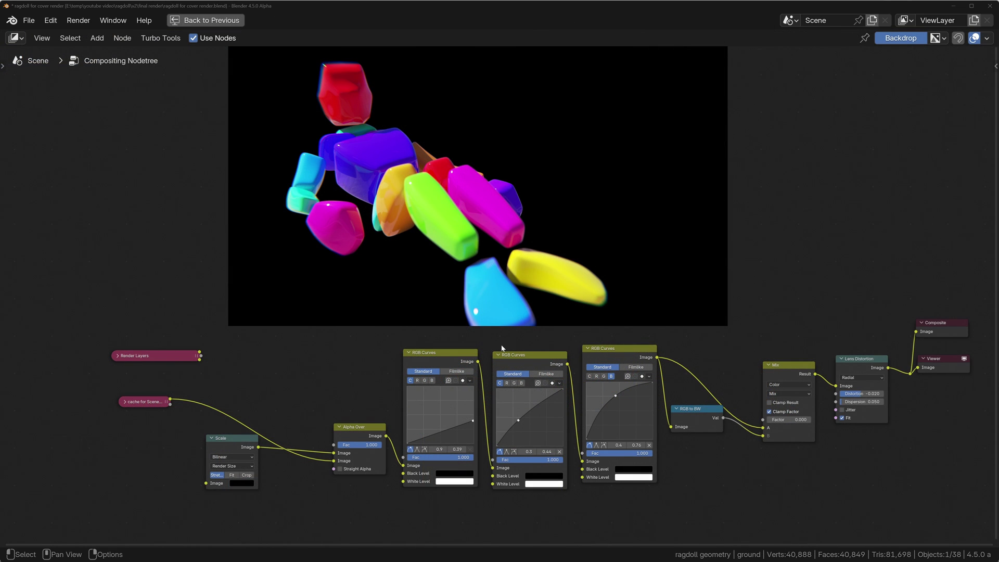
Step: Paste the sandy photo as a compositor image node and link it into the Scale node's Image input
{"action": "scroll", "coordinate": [177, 452], "scroll_direction": "up", "scroll_amount": 2}
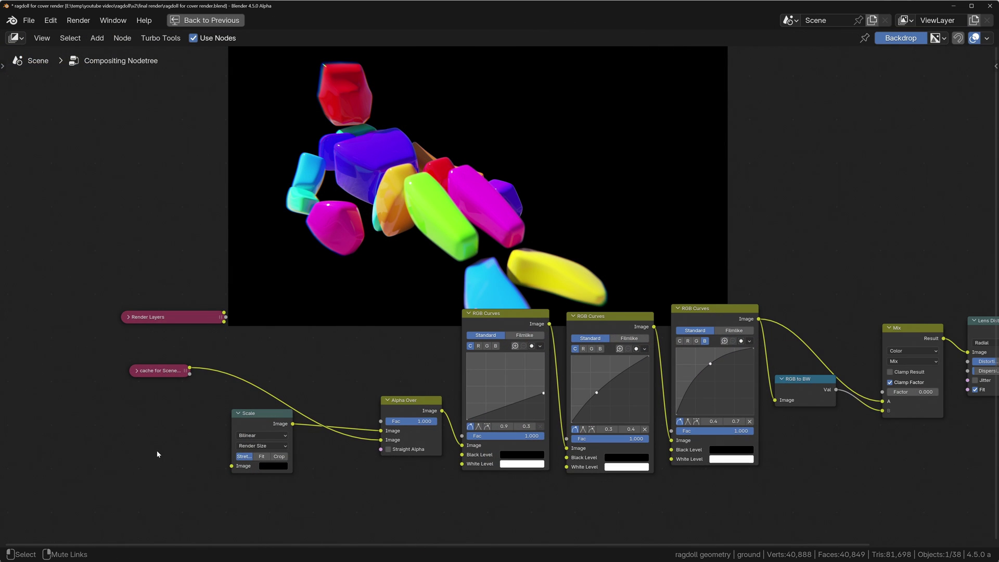
{"action": "key", "text": "ctrl+v"}
{"action": "left_click_drag", "start_coordinate": [209, 465], "coordinate": [231, 465]}
{"action": "middle_click_drag", "start_coordinate": [373, 405], "coordinate": [361, 449]}
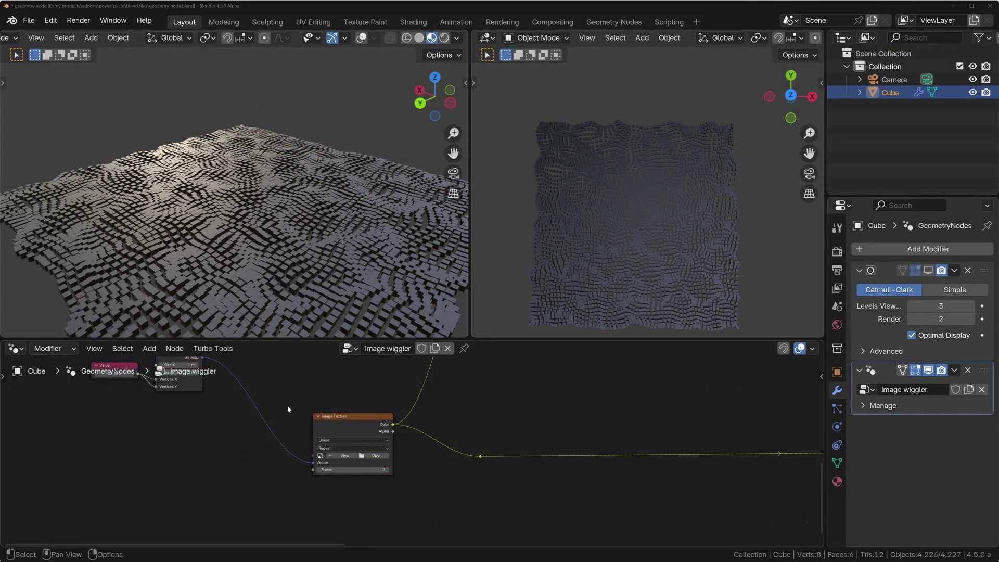
{"action": "key", "text": "ctrl+v"}
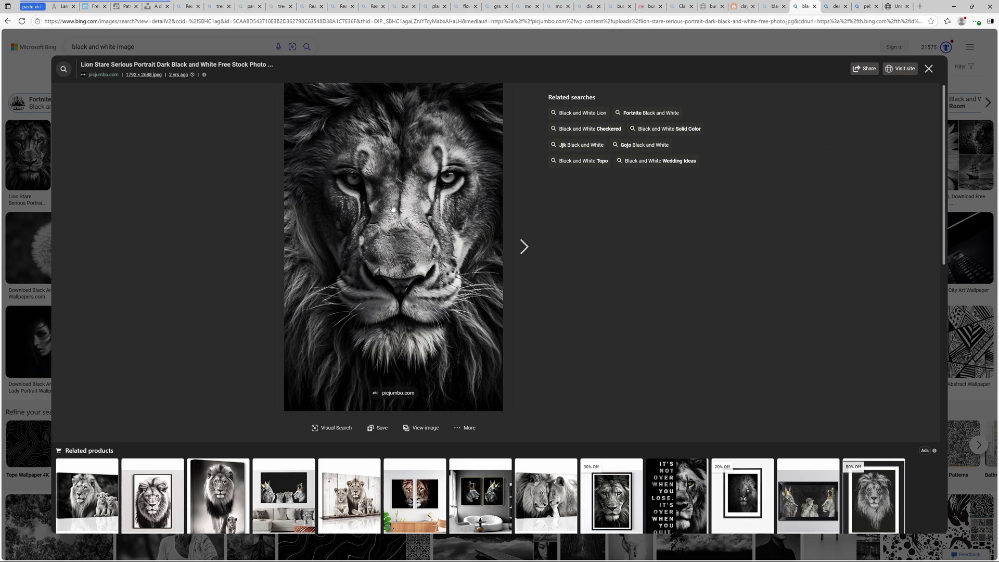
Step: Copy the lion photo and paste it as an image node linked to Image Texture's Image socket
{"action": "right_click", "coordinate": [391, 206]}
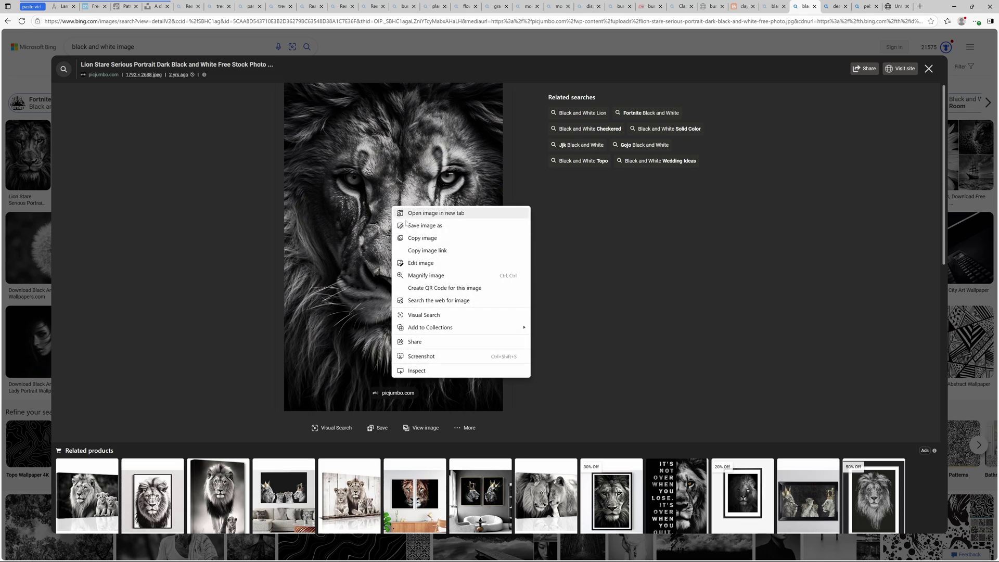
{"action": "left_click", "coordinate": [422, 245]}
{"action": "key", "text": "ctrl+v"}
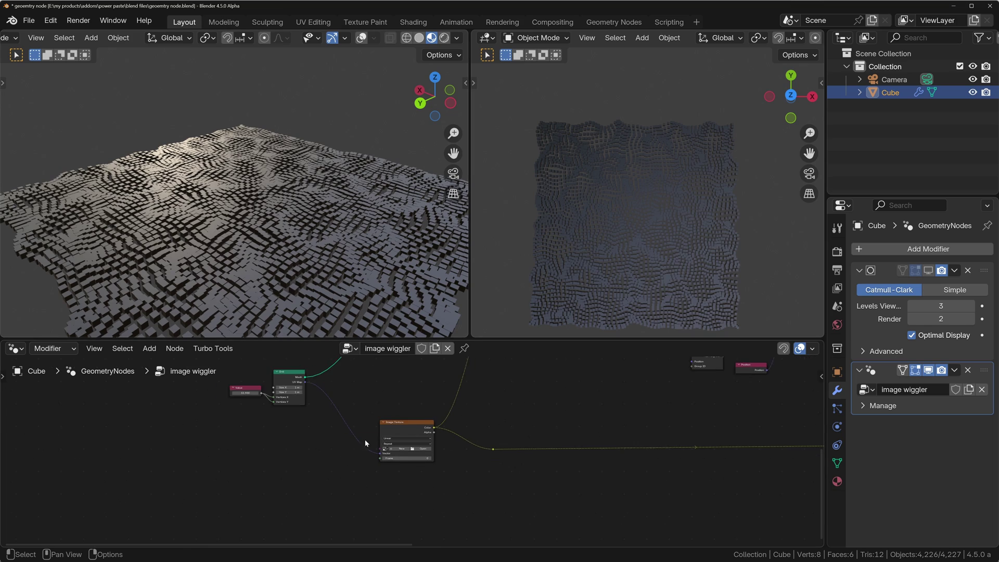
{"action": "left_click", "coordinate": [364, 439]}
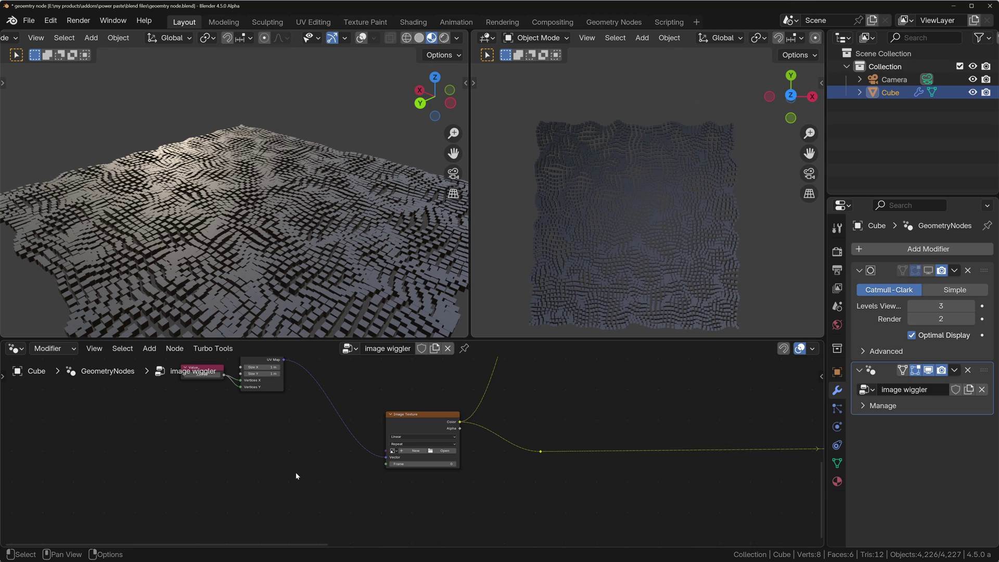
{"action": "key", "text": "ctrl+v"}
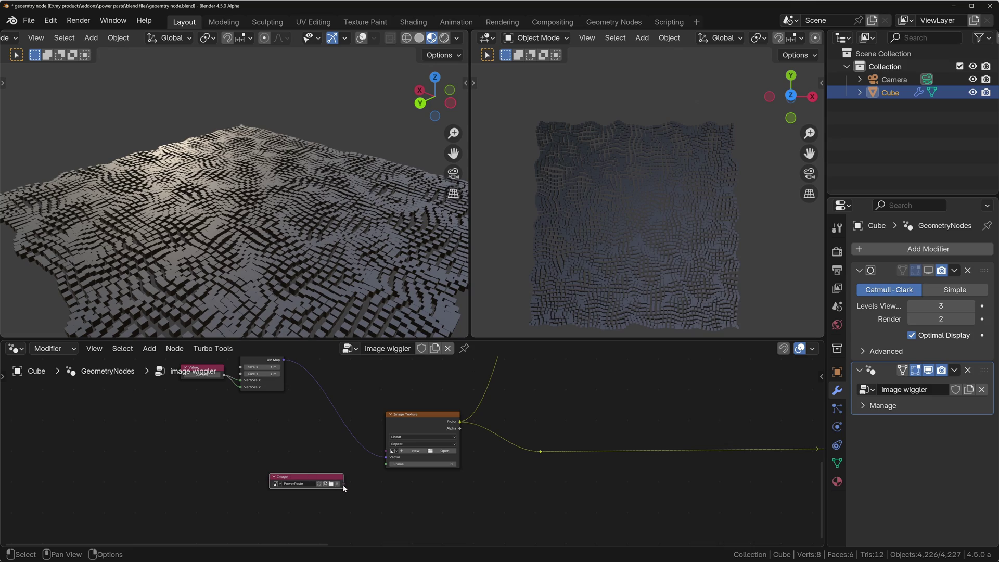
{"action": "left_click_drag", "start_coordinate": [343, 484], "coordinate": [387, 451]}
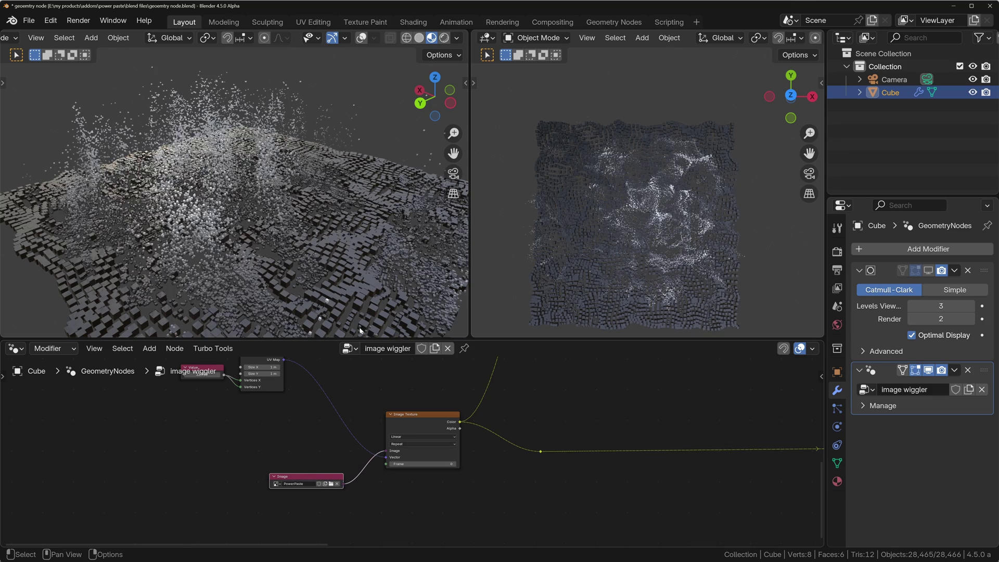
Step: Play the animation and orbit lower to watch the image-driven particles
{"action": "key", "text": "space"}
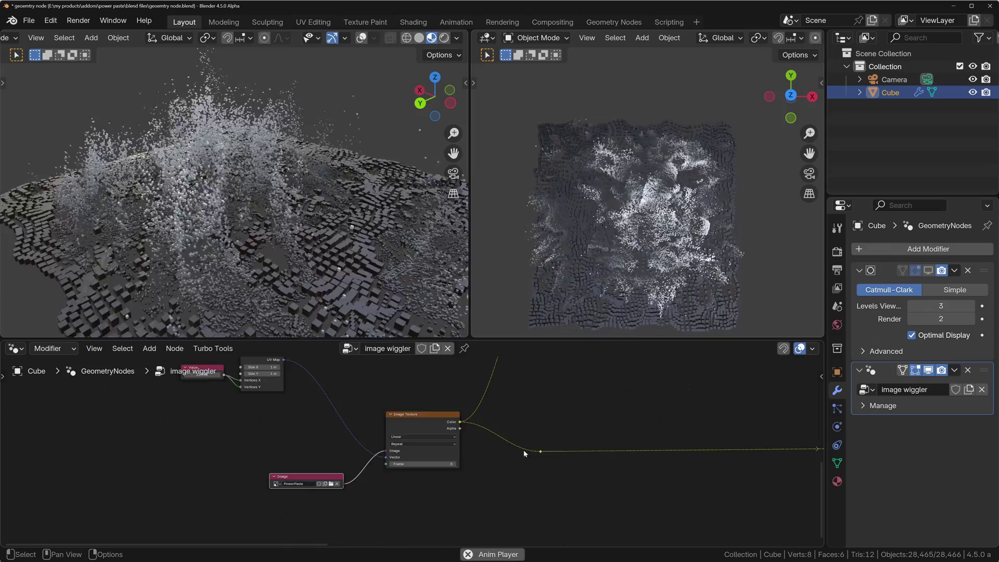
{"action": "scroll", "coordinate": [498, 455], "scroll_direction": "down", "scroll_amount": 8}
{"action": "middle_click_drag", "start_coordinate": [364, 218], "coordinate": [255, 184]}
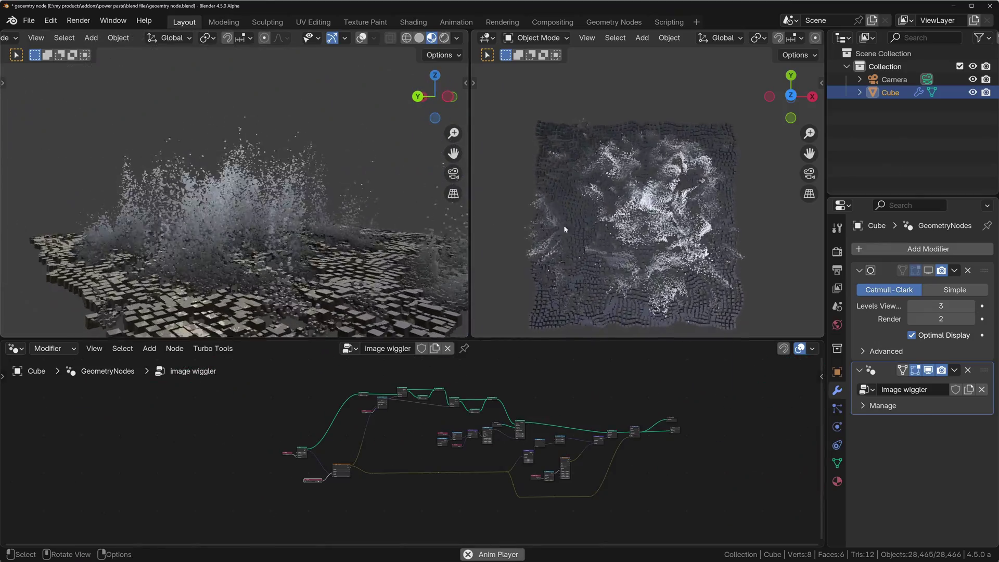
Step: Copy the grey clay texture and paste it into the Shader Editor, then orbit to view the textured cube
{"action": "right_click", "coordinate": [523, 218]}
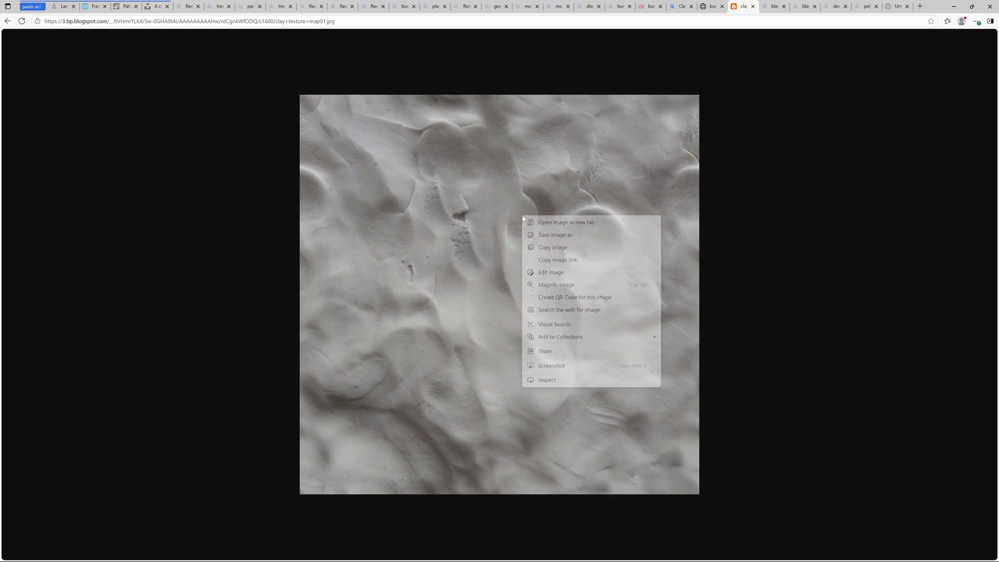
{"action": "left_click", "coordinate": [553, 247]}
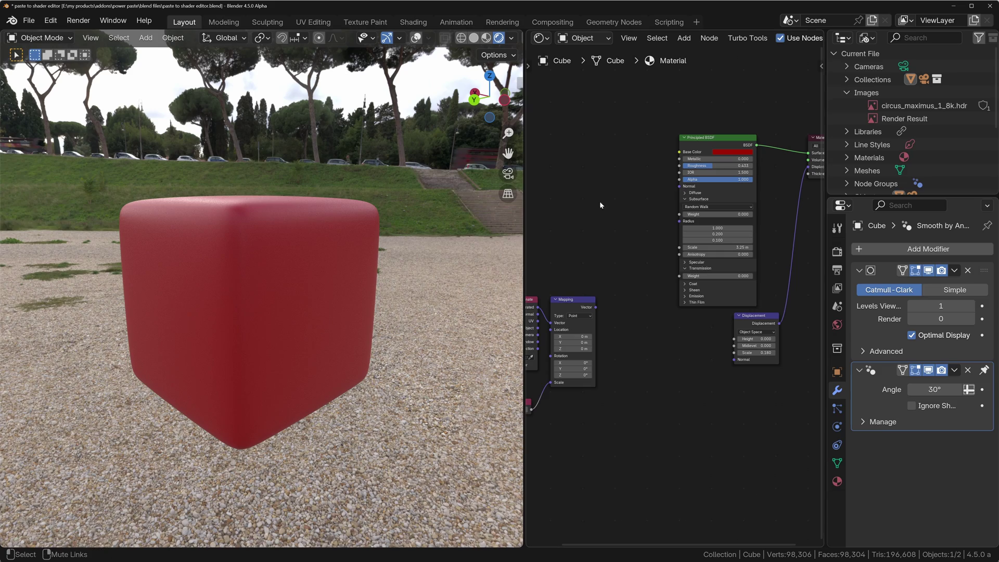
{"action": "key", "text": "ctrl+v"}
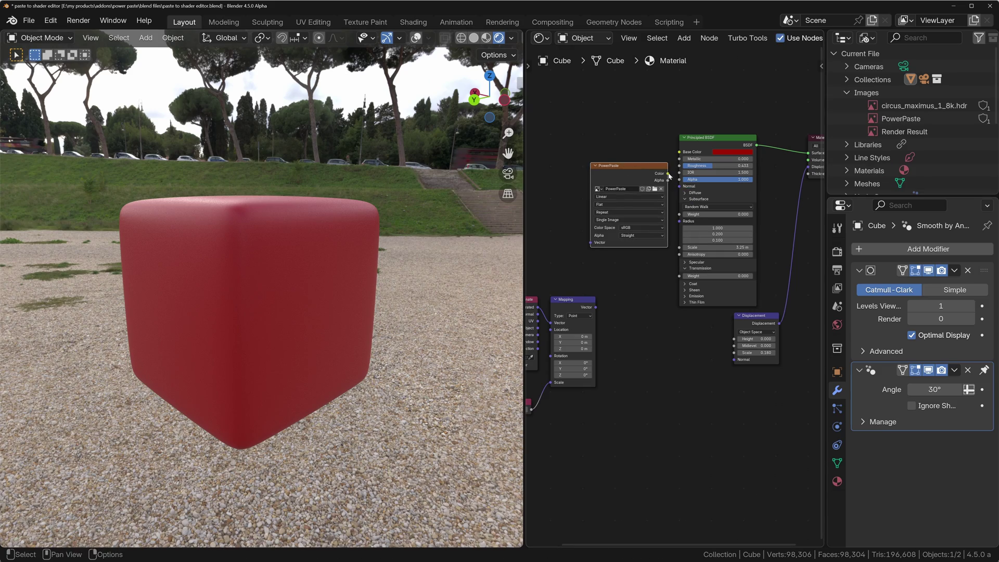
{"action": "scroll", "coordinate": [617, 203], "scroll_direction": "down", "scroll_amount": 1, "text": "ctrl"}
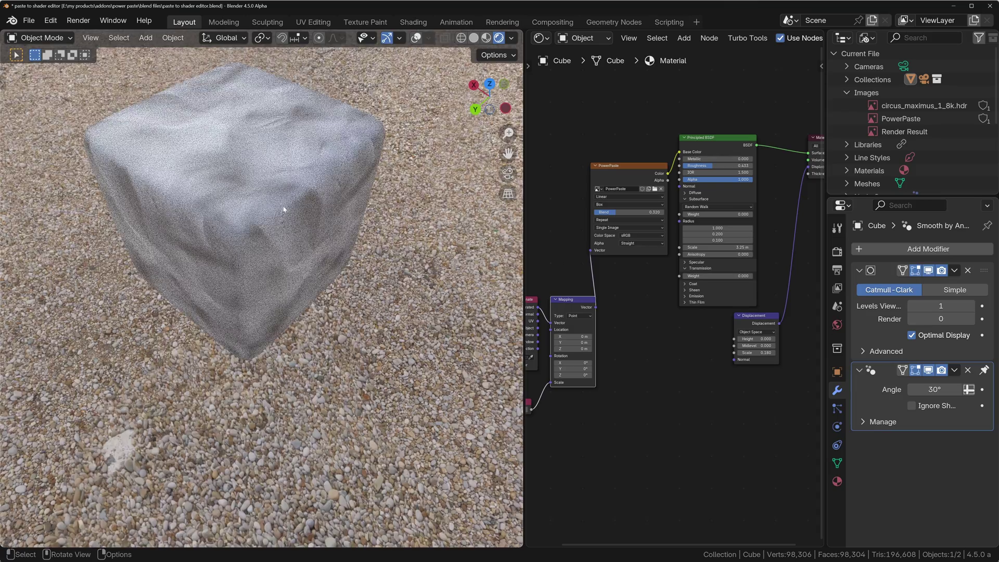
{"action": "scroll", "coordinate": [283, 209], "scroll_direction": "up", "scroll_amount": 6}
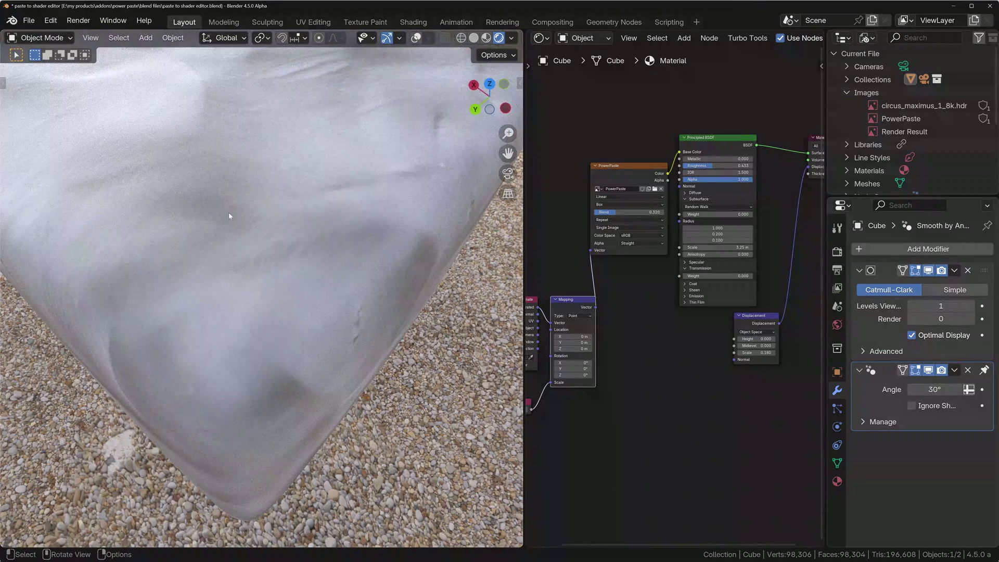
{"action": "scroll", "coordinate": [370, 289], "scroll_direction": "down", "scroll_amount": 6}
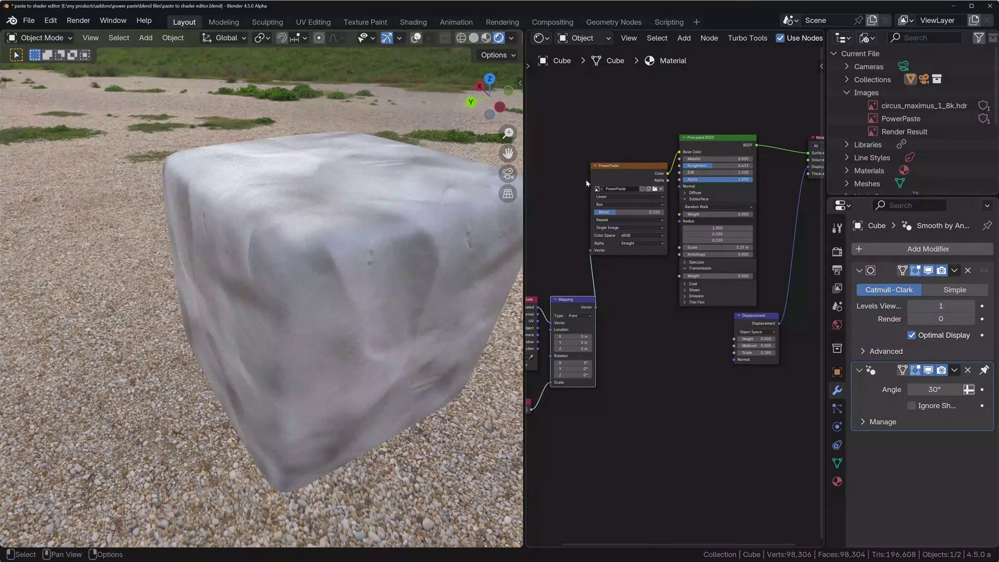
{"action": "middle_click_drag", "start_coordinate": [348, 227], "coordinate": [312, 221]}
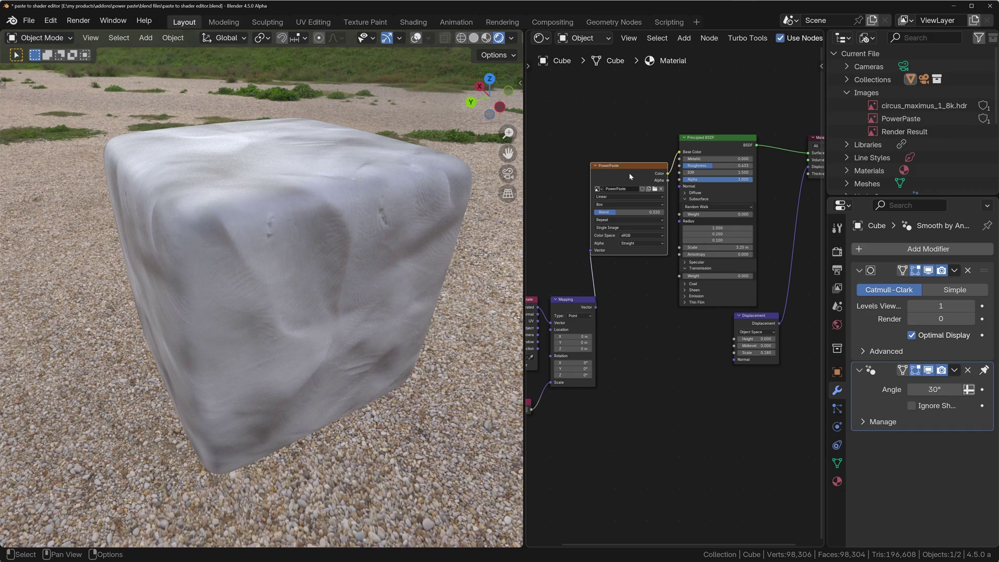
Step: Duplicate the clay image node below and link its Color output to the Displacement node's Height
{"action": "key", "text": "shift+d"}
{"action": "left_click", "coordinate": [656, 342]}
{"action": "left_click_drag", "start_coordinate": [694, 343], "coordinate": [703, 345]}
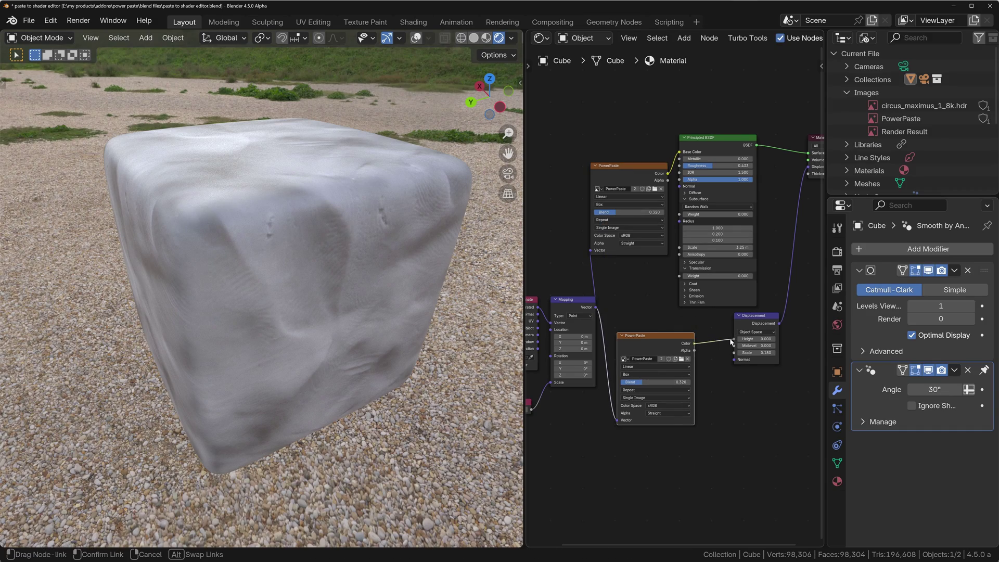
{"action": "left_click_drag", "start_coordinate": [732, 342], "coordinate": [734, 339]}
{"action": "mouse_move", "coordinate": [396, 197]}
{"action": "middle_mouse_down"}
{"action": "mouse_move", "coordinate": [281, 313]}
{"action": "mouse_move", "coordinate": [209, 326]}
{"action": "middle_mouse_up"}
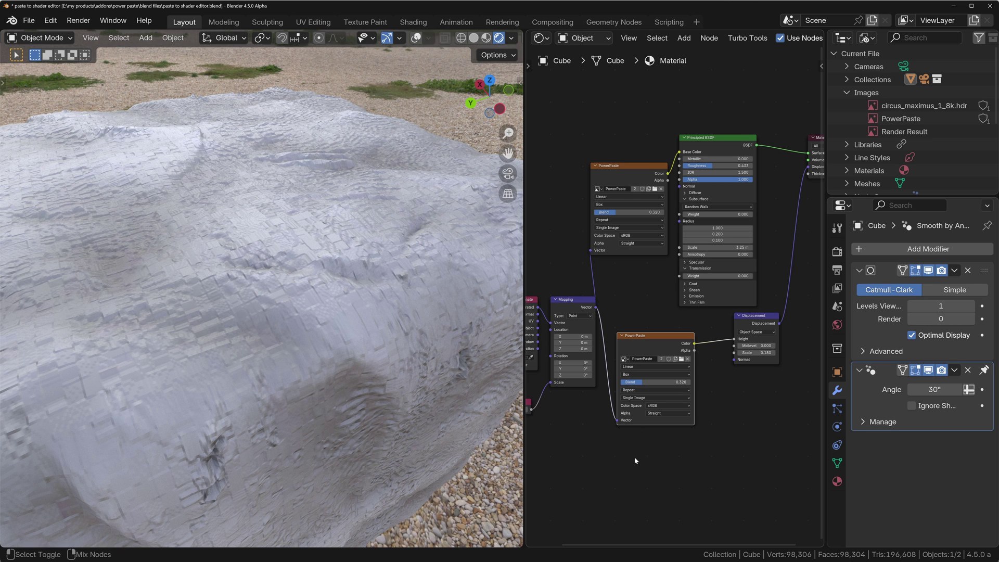
Step: Paste a new PowerPaste.001 node and assign PowerPaste.001 to the lower displacement texture node
{"action": "key", "text": "ctrl+v"}
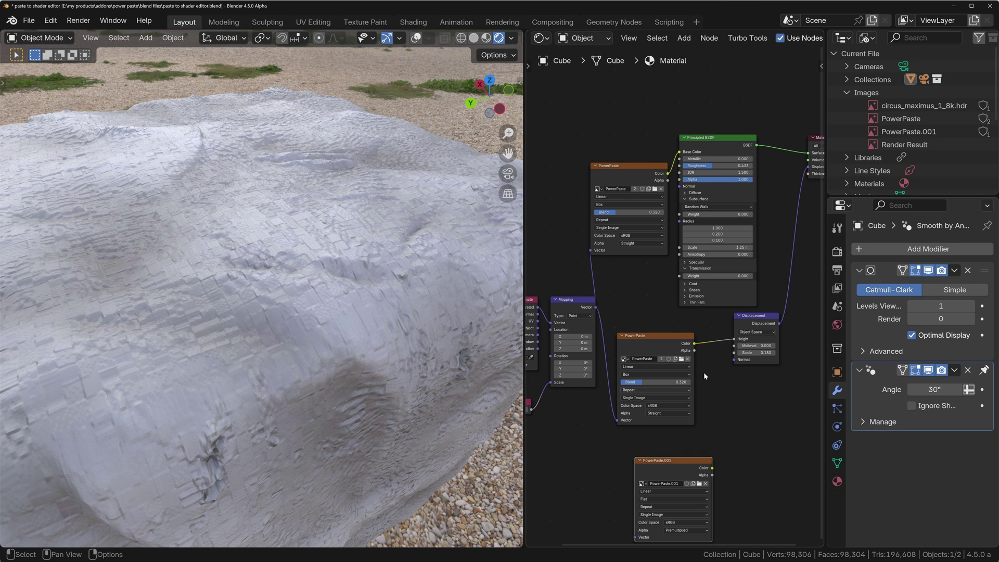
{"action": "left_click_drag", "start_coordinate": [675, 473], "coordinate": [659, 456]}
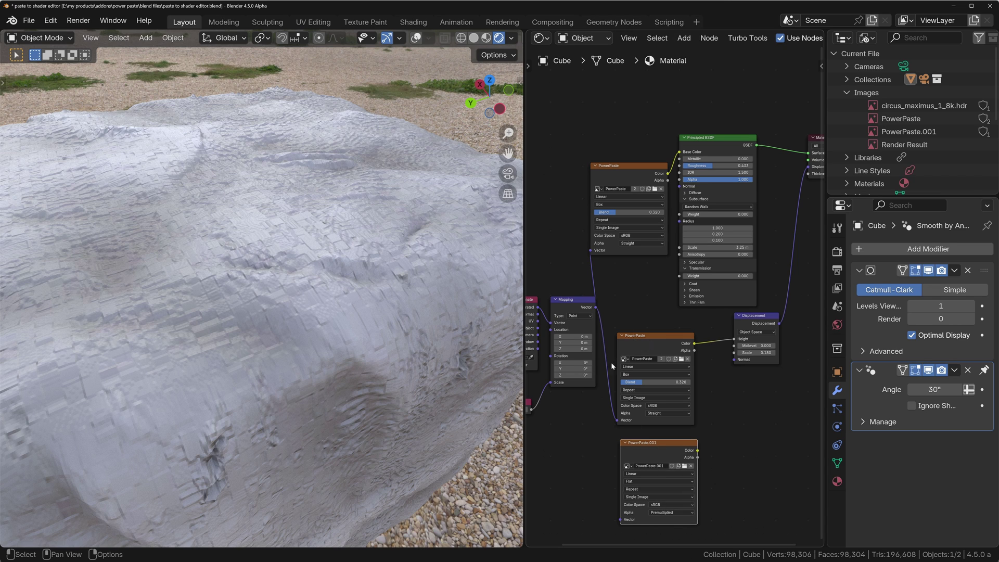
{"action": "left_click", "coordinate": [625, 359]}
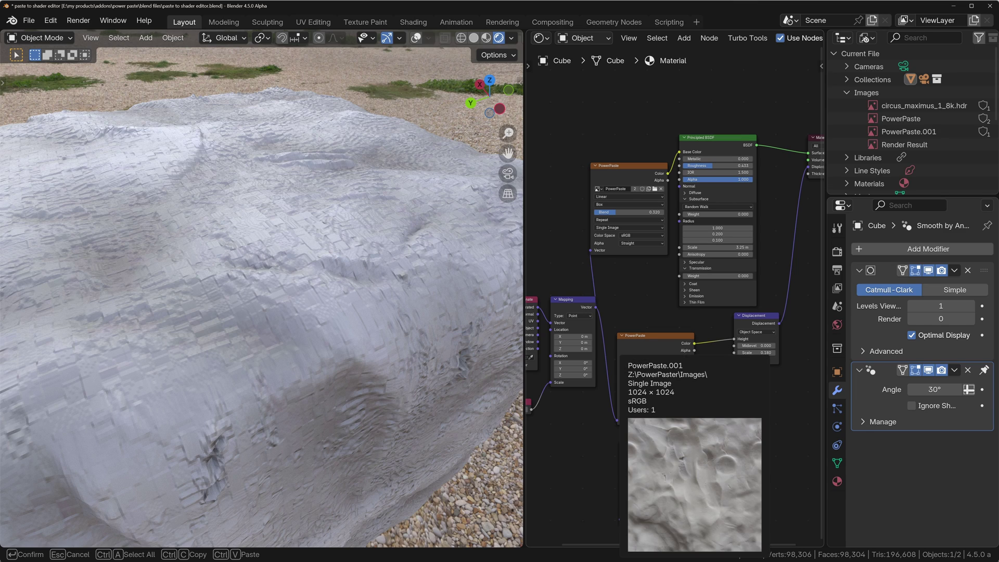
{"action": "left_click", "coordinate": [646, 381]}
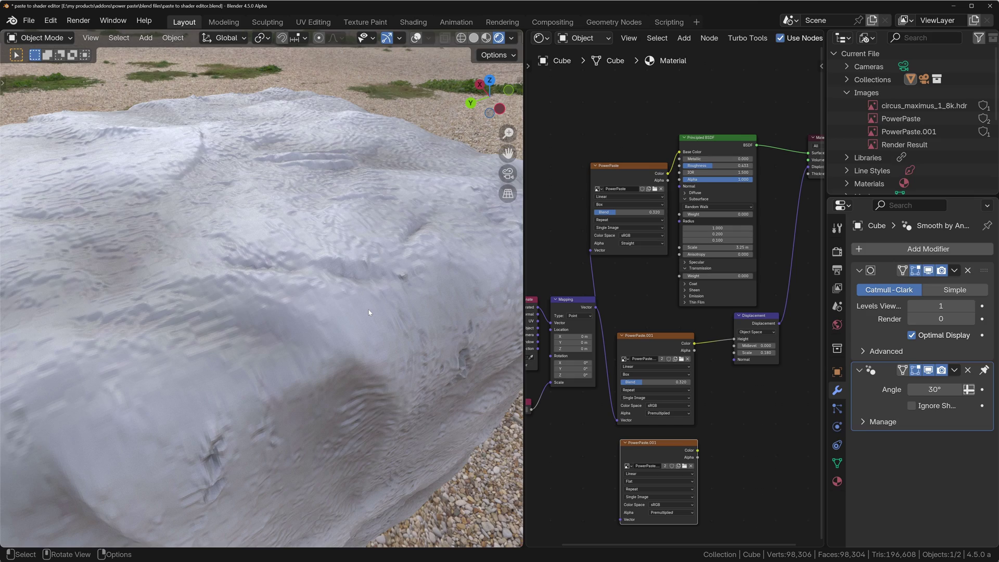
{"action": "scroll", "coordinate": [368, 313], "scroll_direction": "down", "scroll_amount": 6}
{"action": "middle_click_drag", "start_coordinate": [368, 313], "coordinate": [368, 291]}
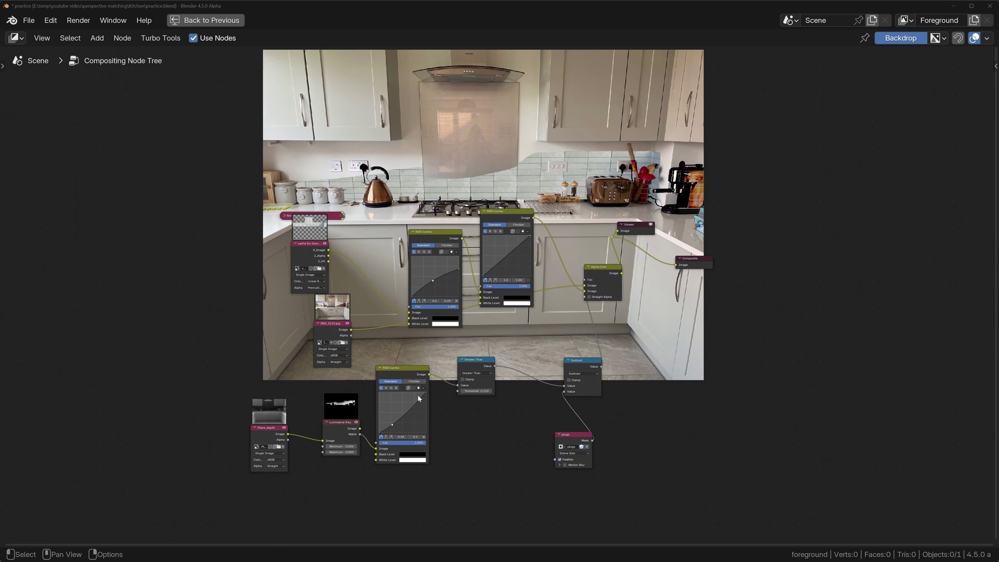
Step: Preview the cached render, kitchen photo and Greater Than mask in the compositor backdrop
{"action": "scroll", "coordinate": [419, 398], "scroll_direction": "up", "scroll_amount": 1}
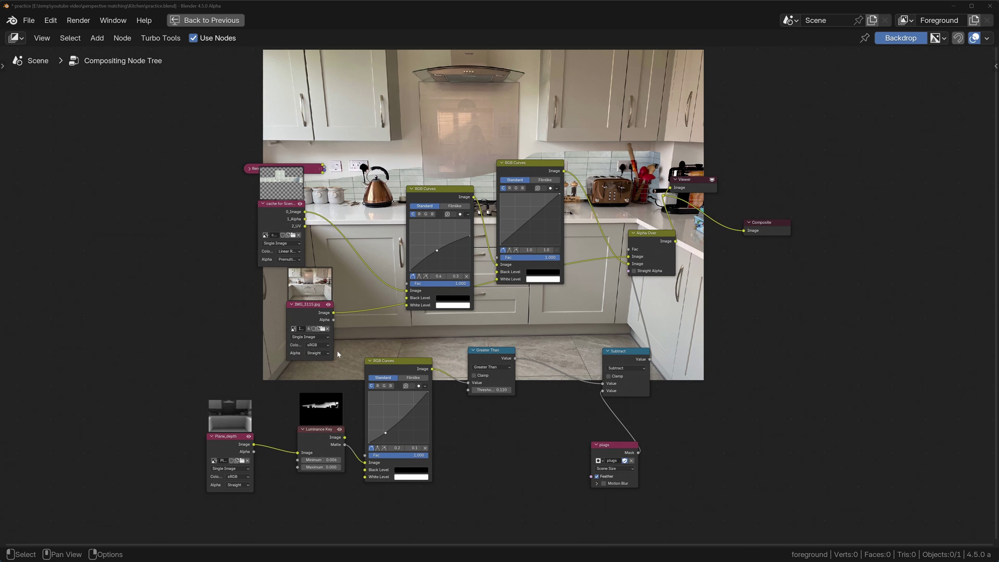
{"action": "scroll", "coordinate": [338, 354], "scroll_direction": "up", "scroll_amount": 3}
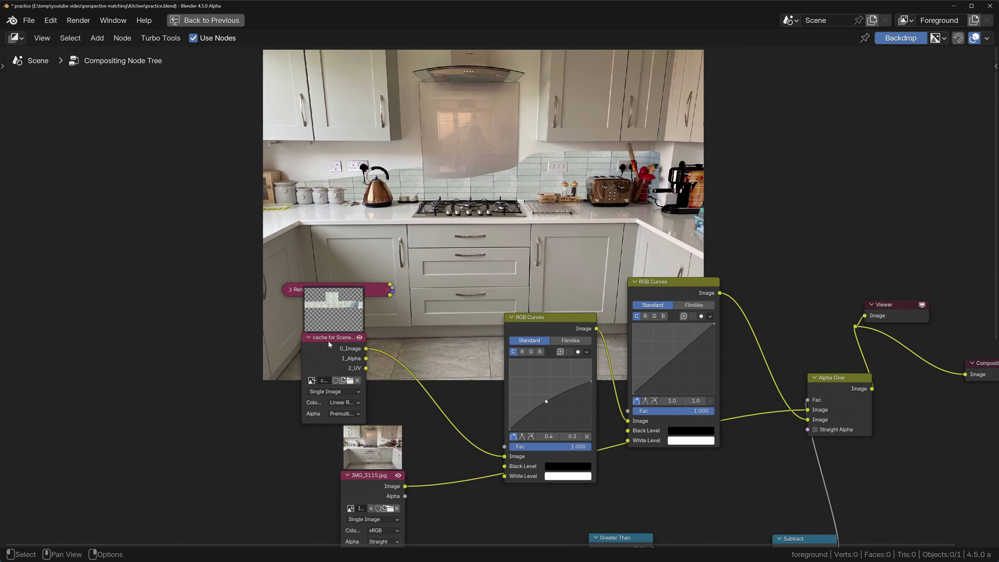
{"action": "left_click", "coordinate": [327, 341], "text": "ctrl+shift"}
{"action": "scroll", "coordinate": [458, 290], "scroll_direction": "down", "scroll_amount": 3, "text": "shift"}
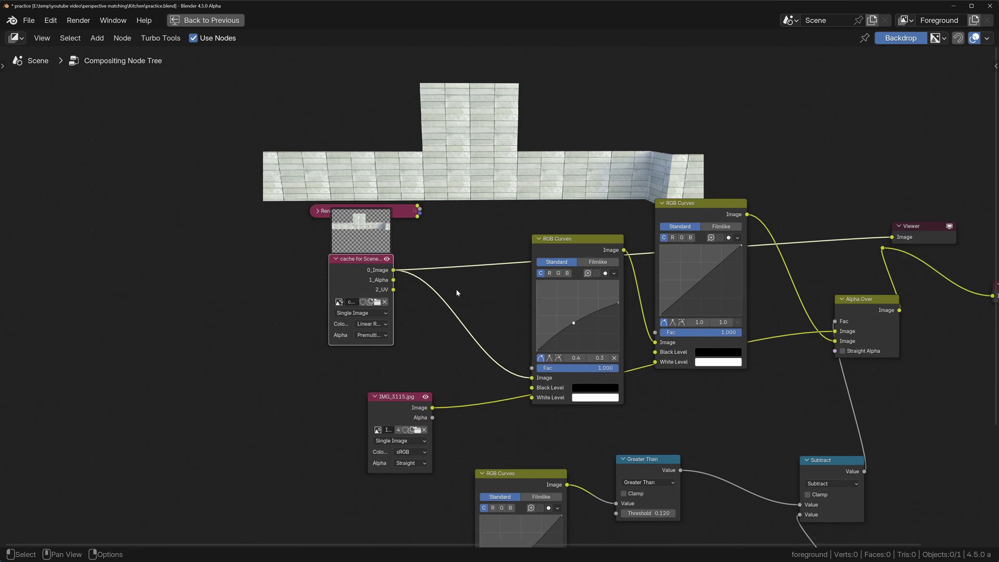
{"action": "left_click", "coordinate": [409, 382], "text": "ctrl+shift"}
{"action": "scroll", "coordinate": [457, 137], "scroll_direction": "up", "scroll_amount": 5, "text": "shift"}
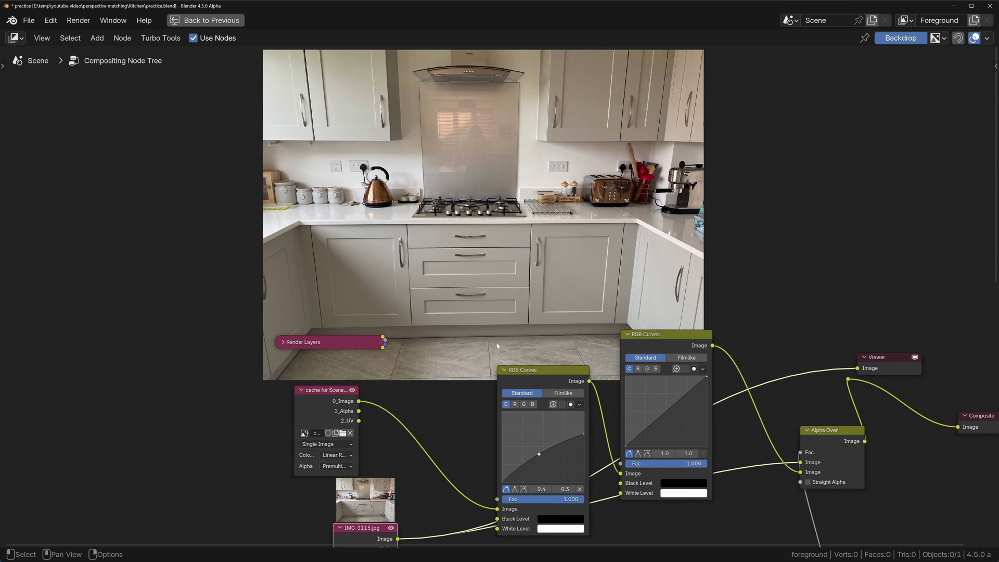
{"action": "scroll", "coordinate": [497, 346], "scroll_direction": "down", "scroll_amount": 8, "text": "shift"}
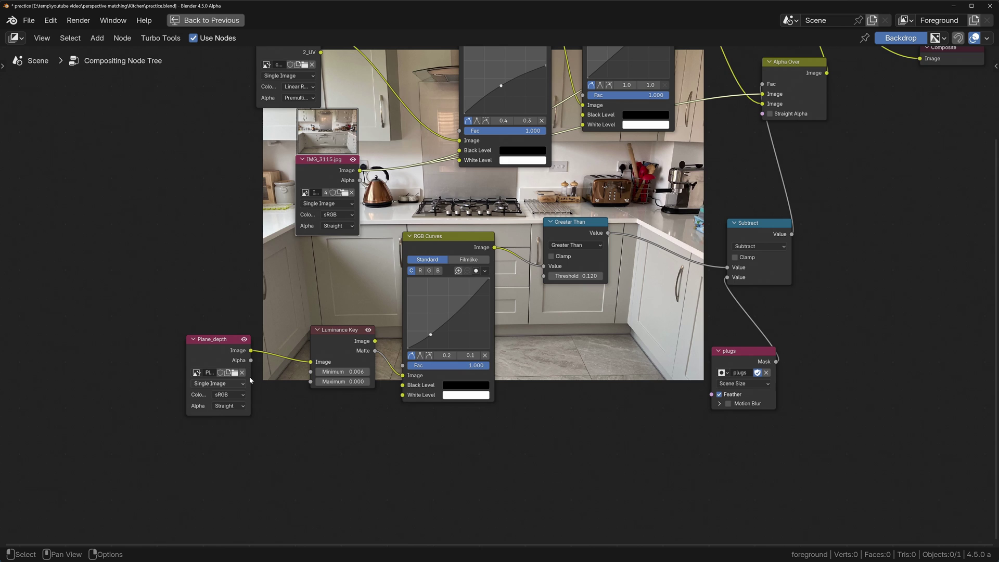
{"action": "middle_click_drag", "start_coordinate": [250, 380], "coordinate": [132, 488]}
{"action": "left_click", "coordinate": [448, 336], "text": "ctrl+shift"}
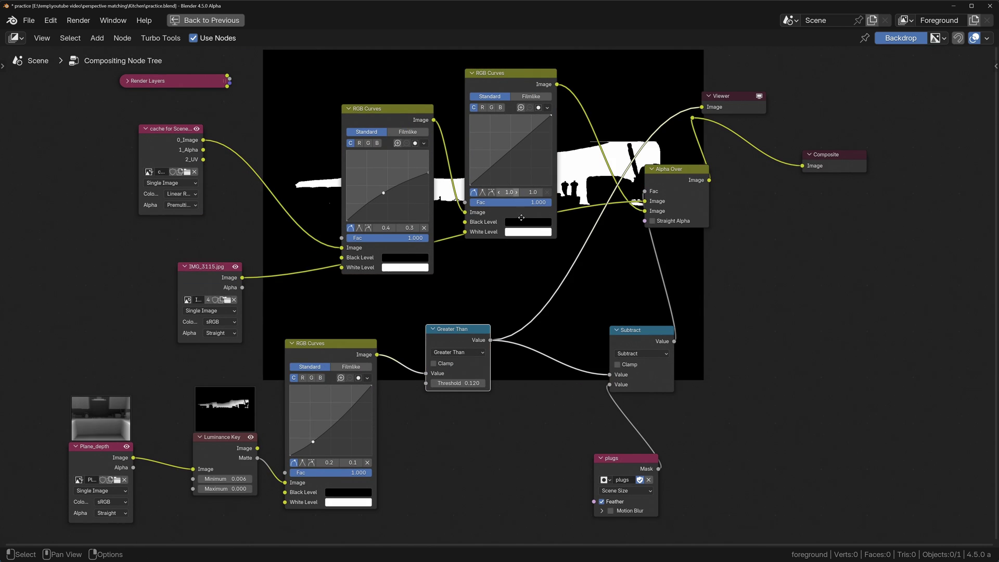
Step: Link a Viewer node to the Greater Than node's output
{"action": "middle_click_drag", "start_coordinate": [521, 218], "coordinate": [500, 248]}
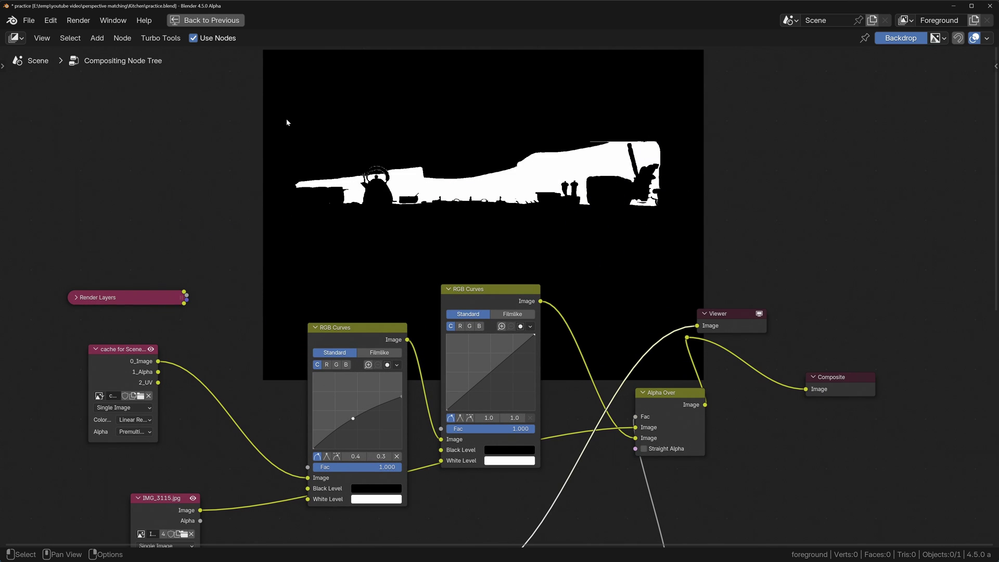
{"action": "middle_click_drag", "start_coordinate": [187, 212], "coordinate": [317, 403]}
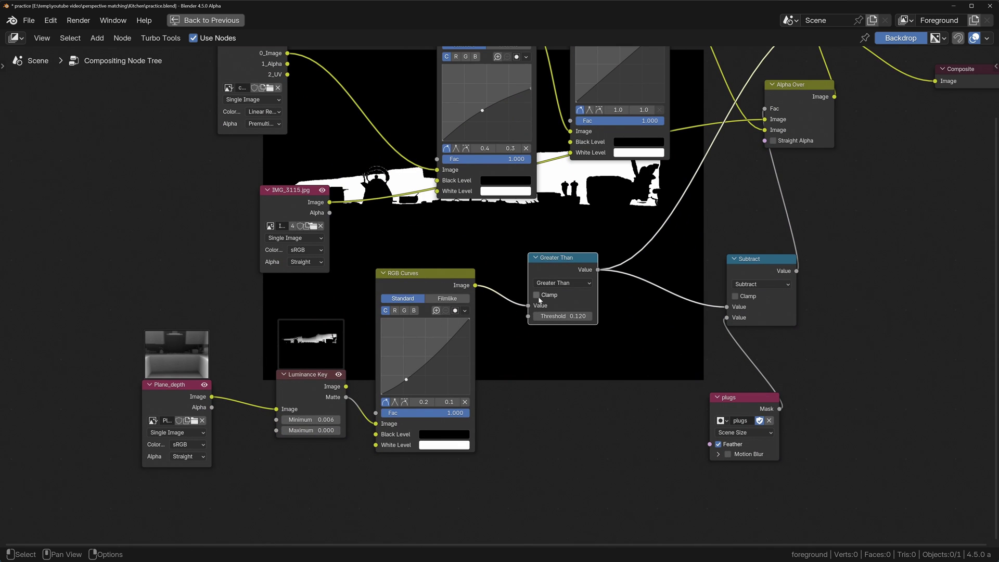
{"action": "middle_click_drag", "start_coordinate": [557, 310], "coordinate": [479, 336]}
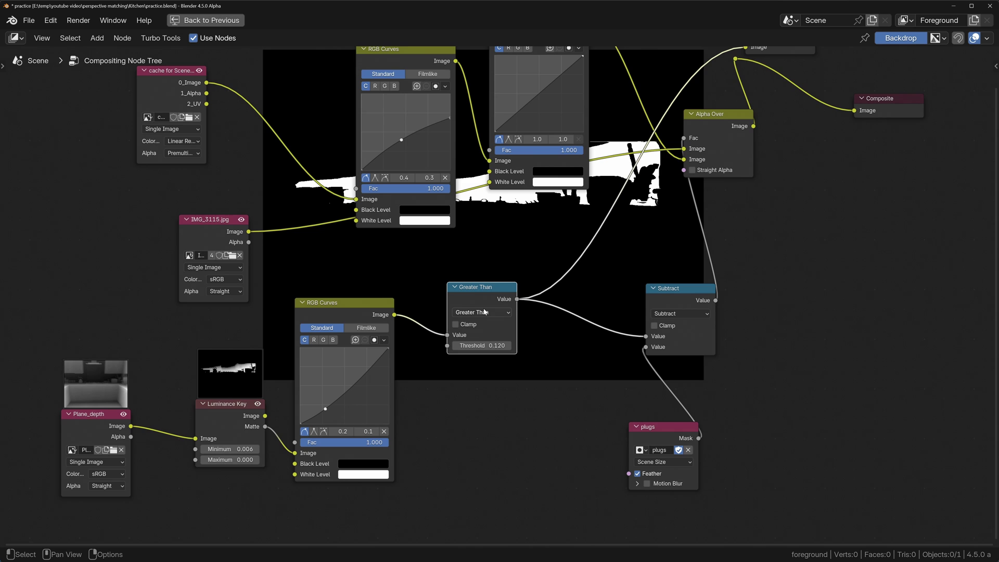
{"action": "middle_click_drag", "start_coordinate": [531, 302], "coordinate": [483, 302]}
{"action": "left_click", "coordinate": [439, 289], "text": "ctrl+shift"}
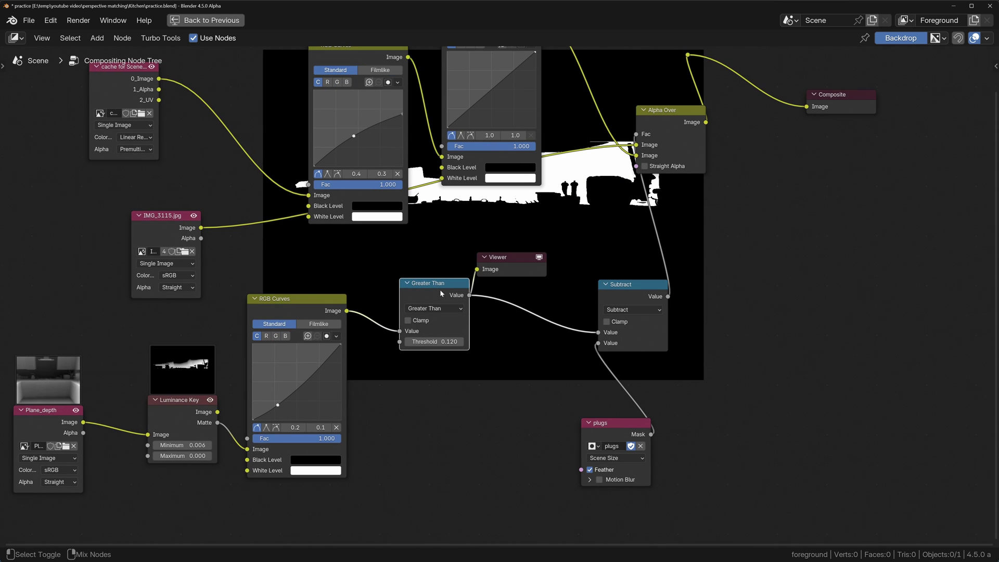
Step: Restore the full Compositing layout and paste the clipboard mask into the Image Editor
{"action": "key", "text": "ctrl+space"}
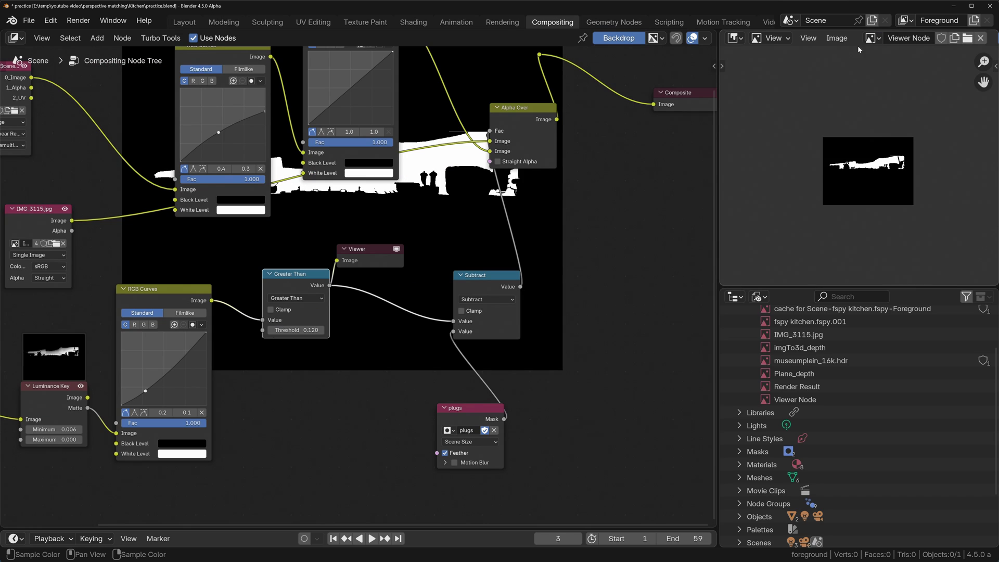
{"action": "scroll", "coordinate": [870, 191], "scroll_direction": "up", "scroll_amount": 5}
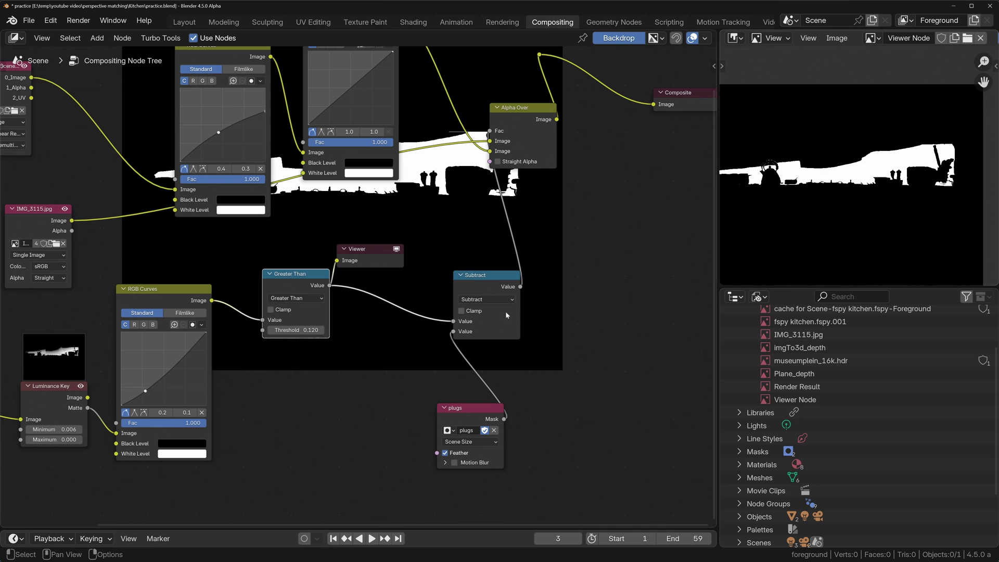
{"action": "middle_click_drag", "start_coordinate": [129, 362], "coordinate": [220, 345]}
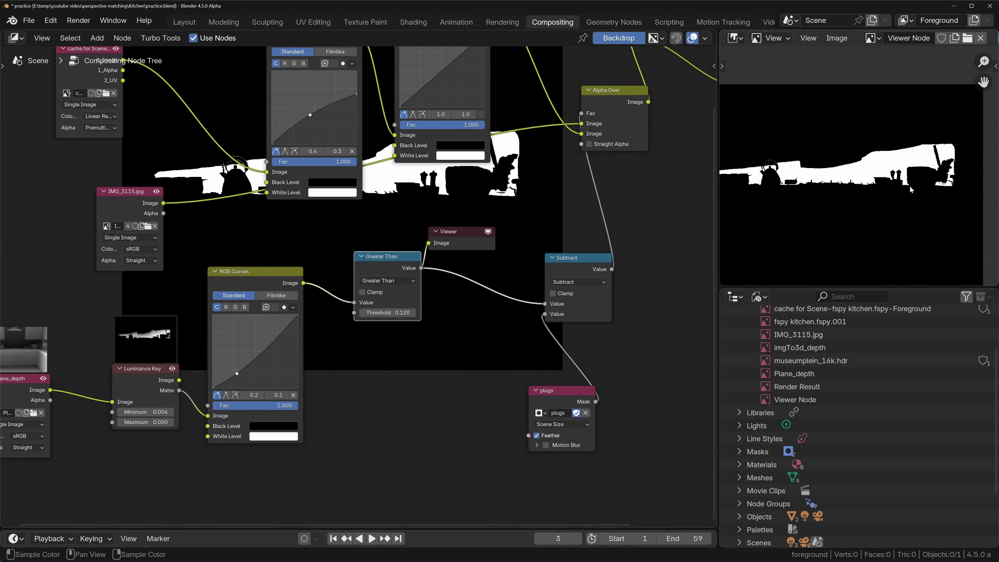
{"action": "left_click", "coordinate": [833, 39]}
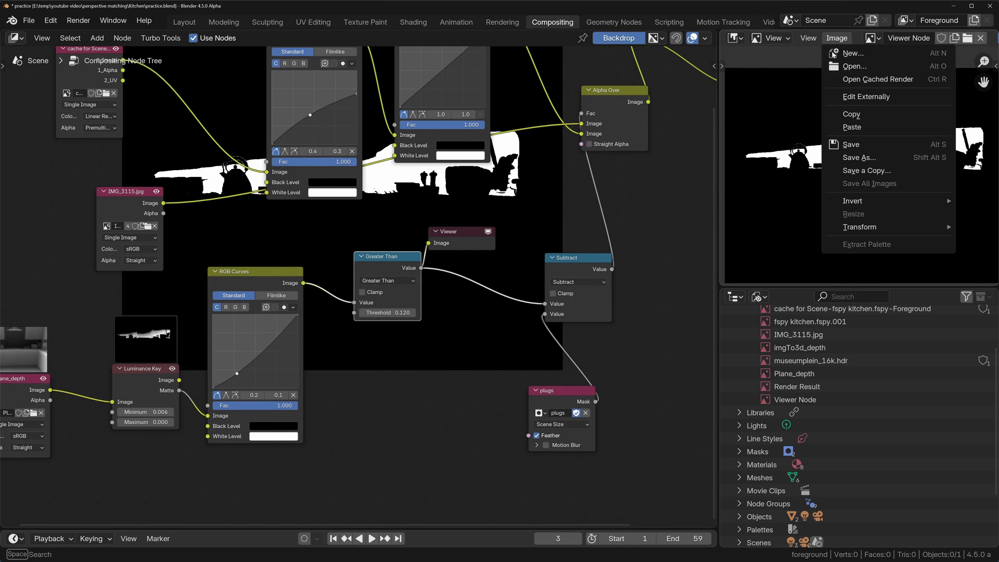
{"action": "left_click", "coordinate": [859, 125]}
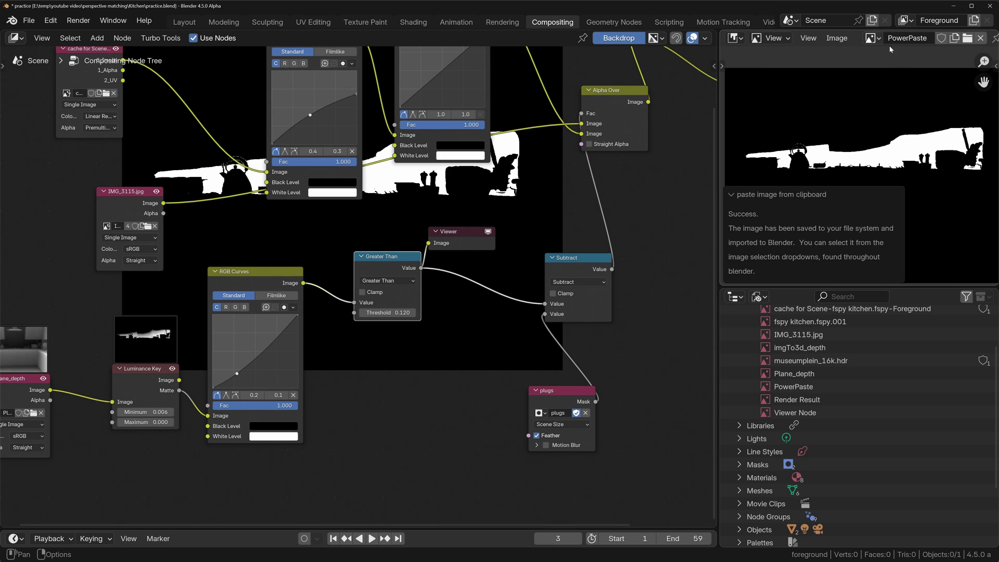
Step: Paste the clipboard image as a PowerPaste compositor node and place it beside the plugs node
{"action": "middle_click_drag", "start_coordinate": [465, 399], "coordinate": [435, 393]}
{"action": "key", "text": "ctrl+v"}
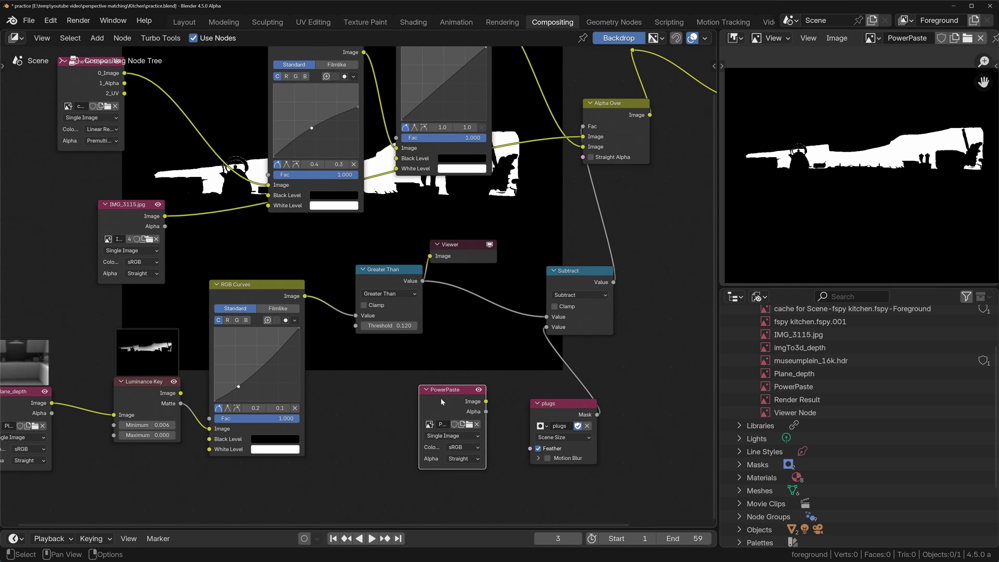
{"action": "left_click_drag", "start_coordinate": [442, 401], "coordinate": [547, 316]}
{"action": "scroll", "coordinate": [503, 228], "scroll_direction": "down", "scroll_amount": 5}
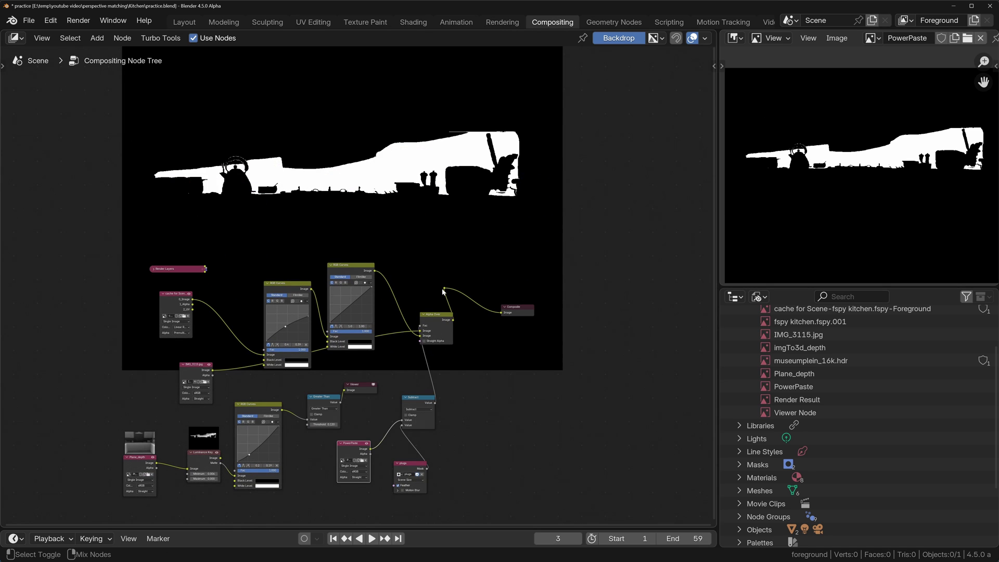
Step: Preview the kitchen composite and switch the Image Editor to Paint mode
{"action": "left_click", "coordinate": [443, 289], "text": "ctrl+shift"}
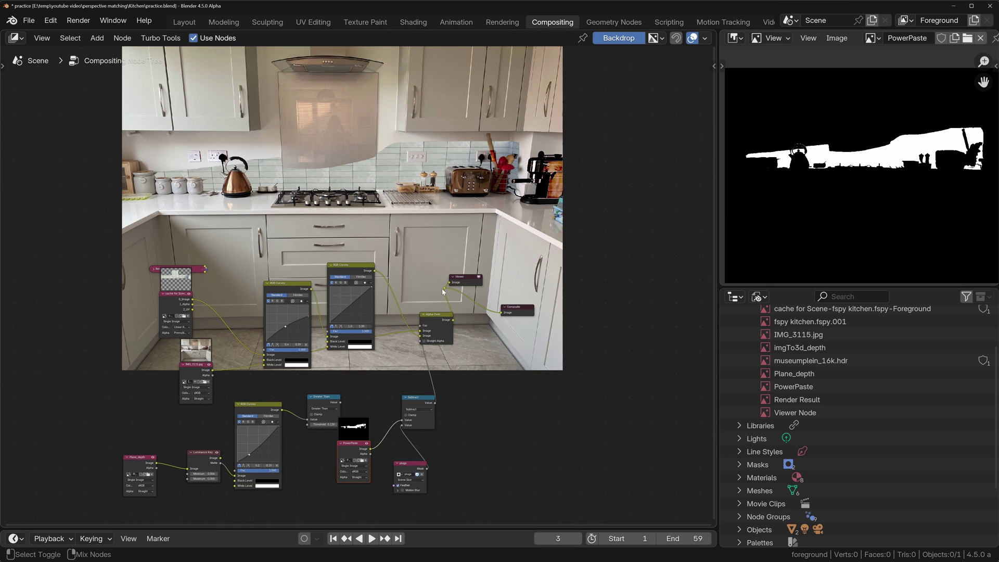
{"action": "left_click", "coordinate": [770, 38]}
{"action": "left_click", "coordinate": [770, 85]}
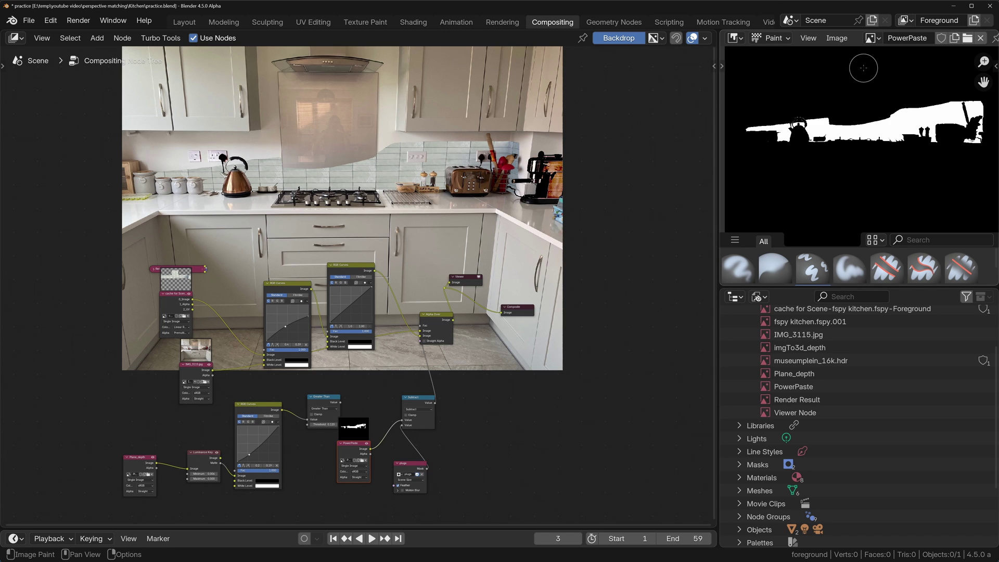
Step: Paint white onto the PowerPaste mask around the kettle and over the coffee machine area
{"action": "scroll", "coordinate": [861, 91], "scroll_direction": "up", "scroll_amount": 3}
{"action": "mouse_move", "coordinate": [855, 136]}
{"action": "left_mouse_down"}
{"action": "mouse_move", "coordinate": [841, 188]}
{"action": "mouse_move", "coordinate": [888, 167]}
{"action": "mouse_move", "coordinate": [875, 121]}
{"action": "mouse_move", "coordinate": [852, 107]}
{"action": "mouse_move", "coordinate": [859, 164]}
{"action": "mouse_move", "coordinate": [875, 158]}
{"action": "mouse_move", "coordinate": [859, 153]}
{"action": "mouse_move", "coordinate": [841, 169]}
{"action": "mouse_move", "coordinate": [817, 106]}
{"action": "mouse_move", "coordinate": [872, 105]}
{"action": "mouse_move", "coordinate": [896, 158]}
{"action": "mouse_move", "coordinate": [845, 162]}
{"action": "mouse_move", "coordinate": [831, 180]}
{"action": "mouse_move", "coordinate": [804, 97]}
{"action": "mouse_move", "coordinate": [769, 123]}
{"action": "mouse_move", "coordinate": [800, 187]}
{"action": "left_mouse_up"}
{"action": "scroll", "coordinate": [800, 188], "scroll_direction": "up", "scroll_amount": 4}
{"action": "middle_click_drag", "start_coordinate": [800, 187], "coordinate": [858, 157]}
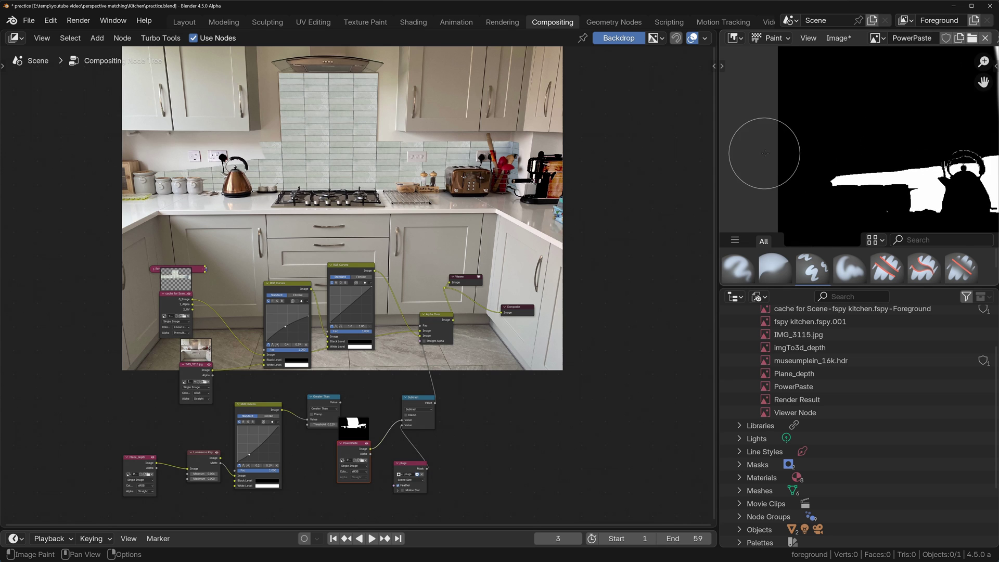
{"action": "mouse_move", "coordinate": [796, 136]}
{"action": "left_mouse_down"}
{"action": "mouse_move", "coordinate": [874, 146]}
{"action": "mouse_move", "coordinate": [780, 146]}
{"action": "mouse_move", "coordinate": [921, 125]}
{"action": "mouse_move", "coordinate": [967, 139]}
{"action": "left_mouse_up"}
{"action": "scroll", "coordinate": [968, 139], "scroll_direction": "right", "scroll_amount": 3, "text": "ctrl"}
{"action": "scroll", "coordinate": [889, 183], "scroll_direction": "down", "scroll_amount": 3}
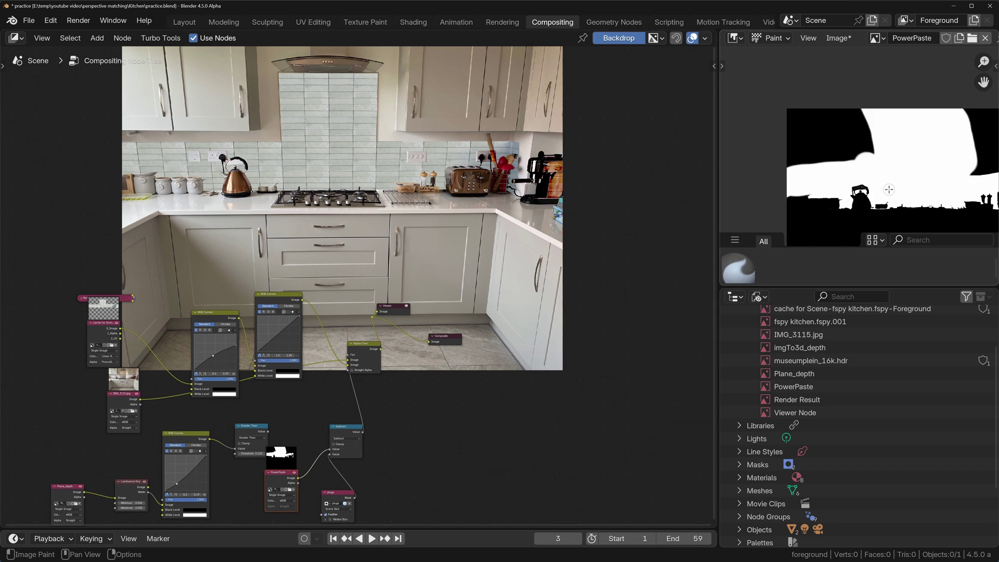
{"action": "left_click_drag", "start_coordinate": [889, 184], "coordinate": [888, 208]}
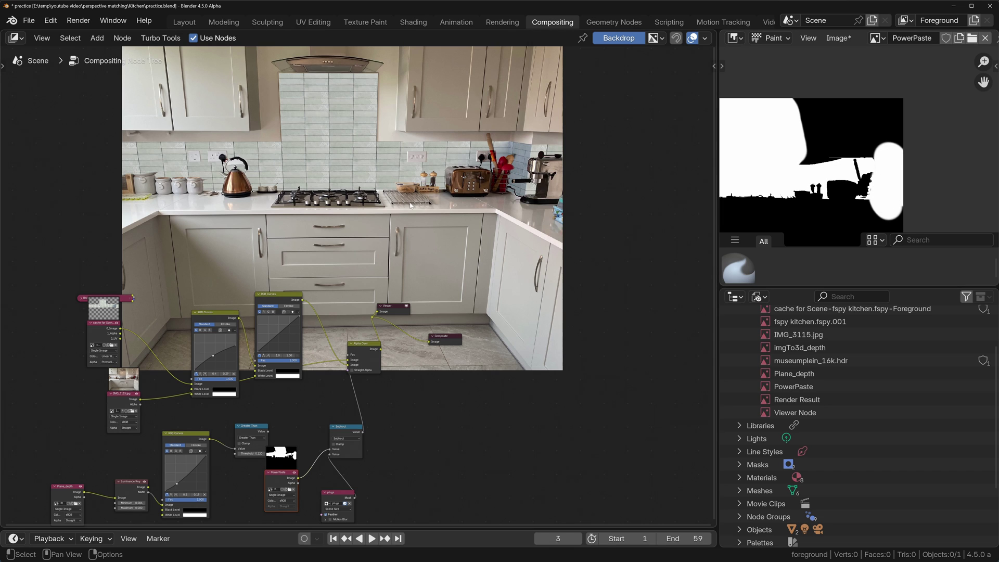